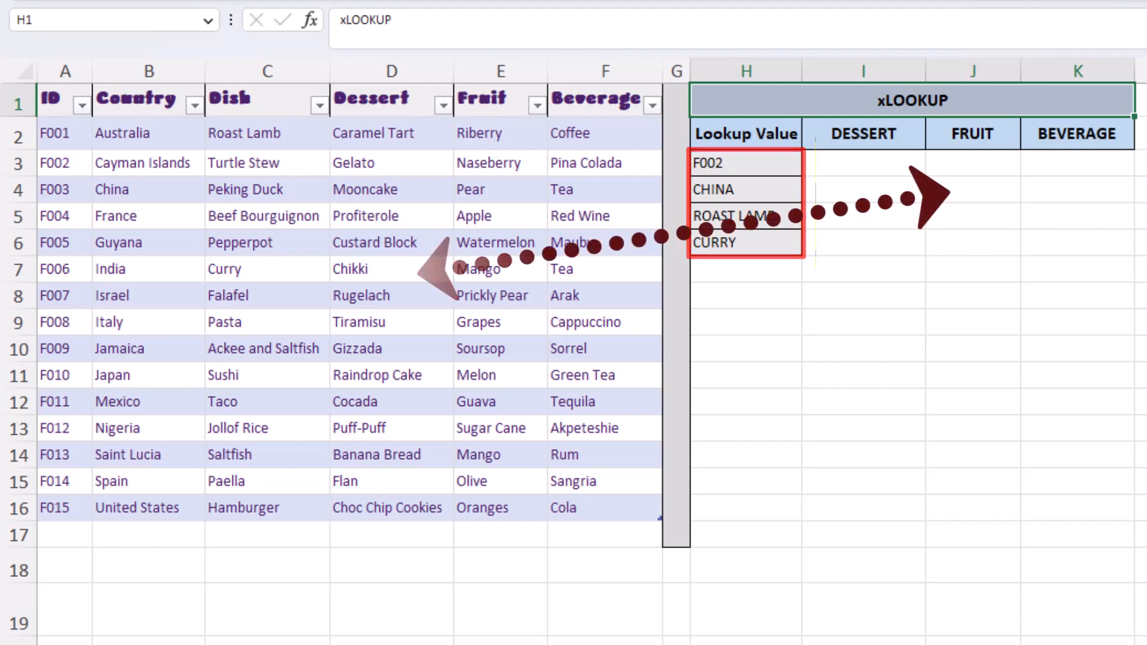
# - Insert an XLOOKUP function in I3 with the absolute reference $H$3 as the lookup value
pyautogui.click(855, 169)
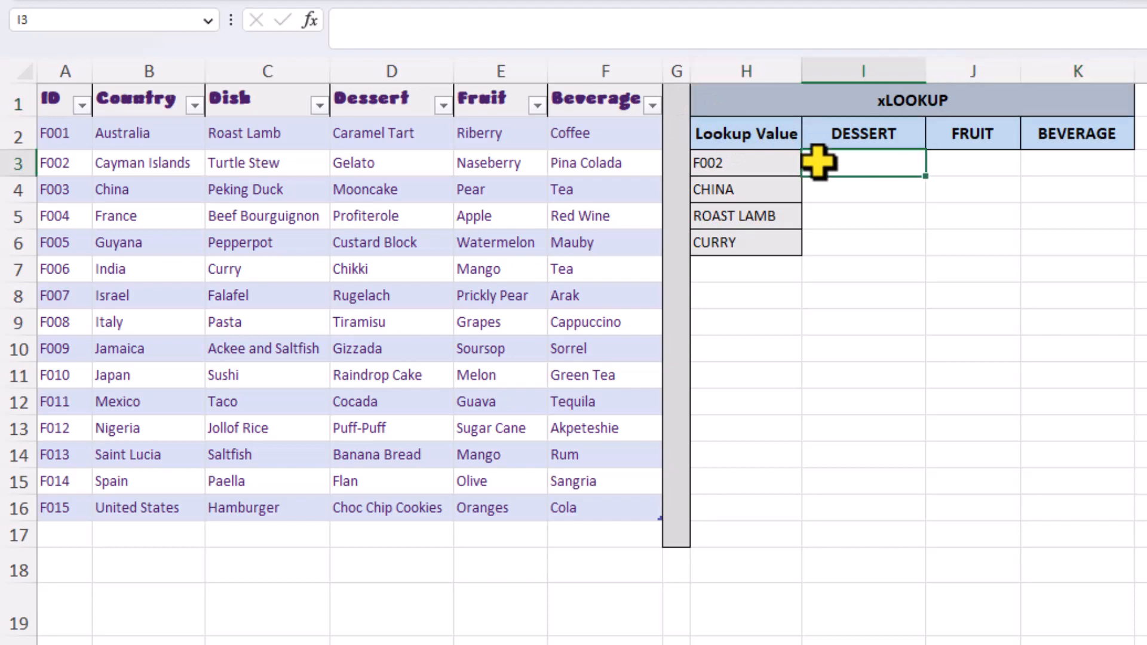
pyautogui.click(309, 19)
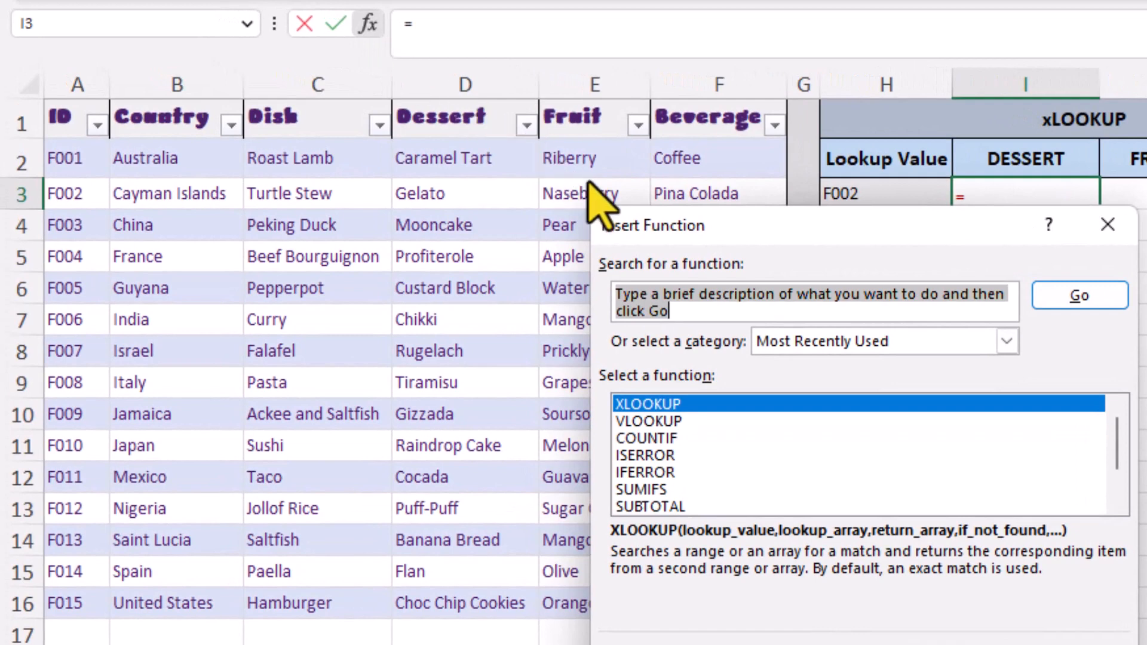
pyautogui.click(779, 403)
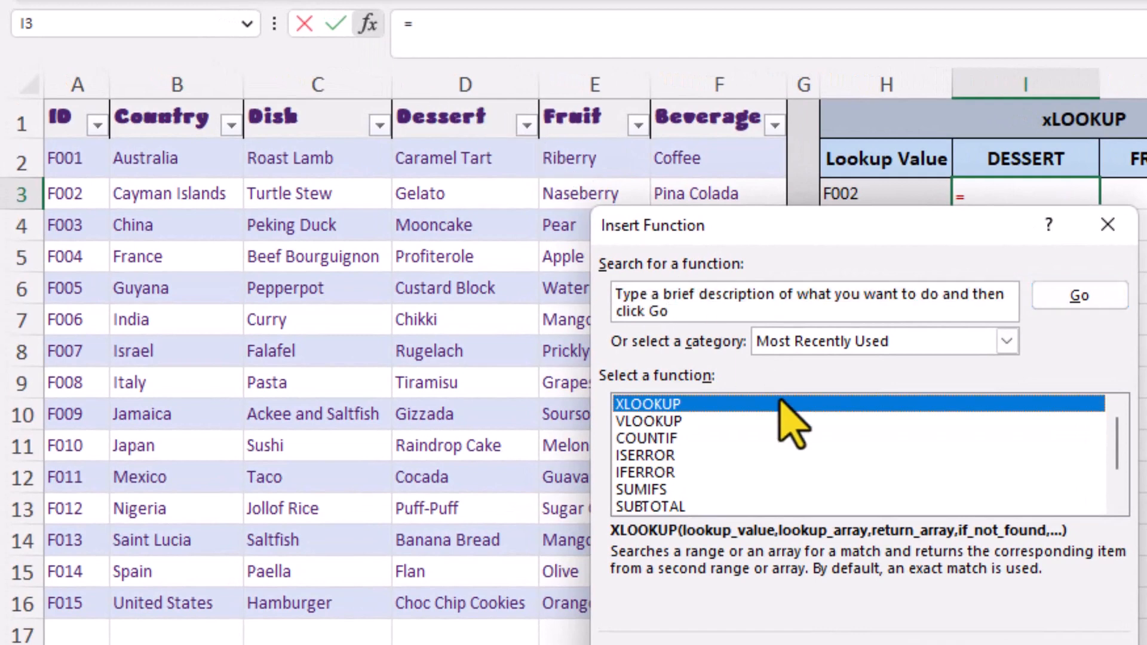
pyautogui.click(938, 639)
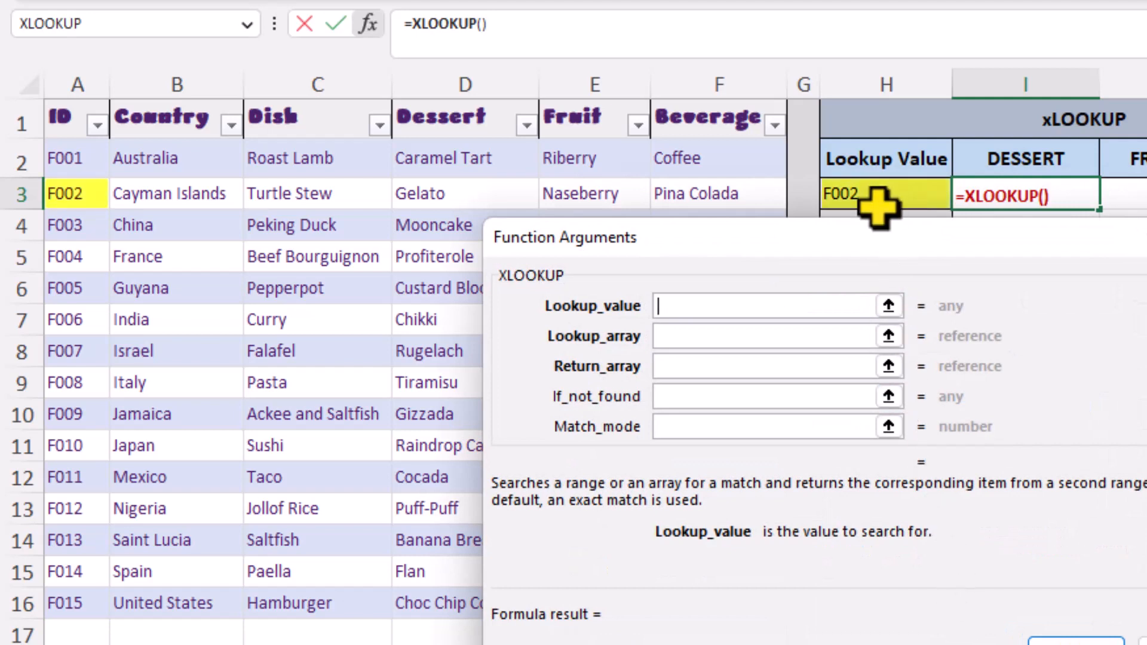
pyautogui.click(877, 192)
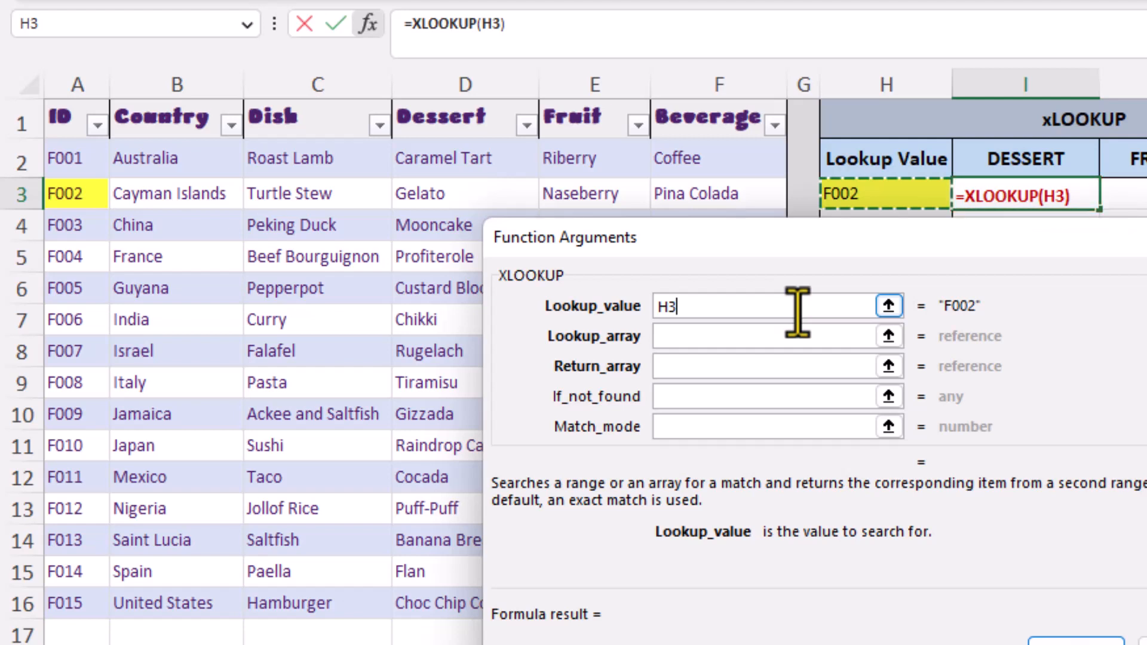
pyautogui.press('F4')
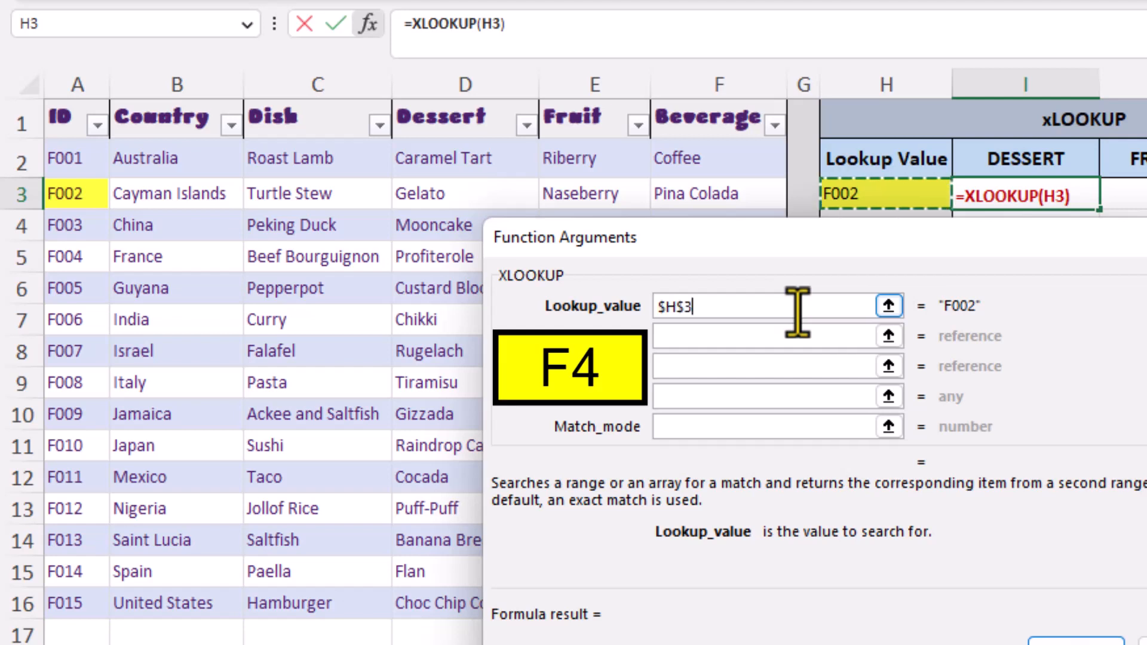
# - Set the lookup array to Tbl_Food[ID] and the return array to Tbl_Food[Dessert], and confirm the function
pyautogui.click(799, 335)
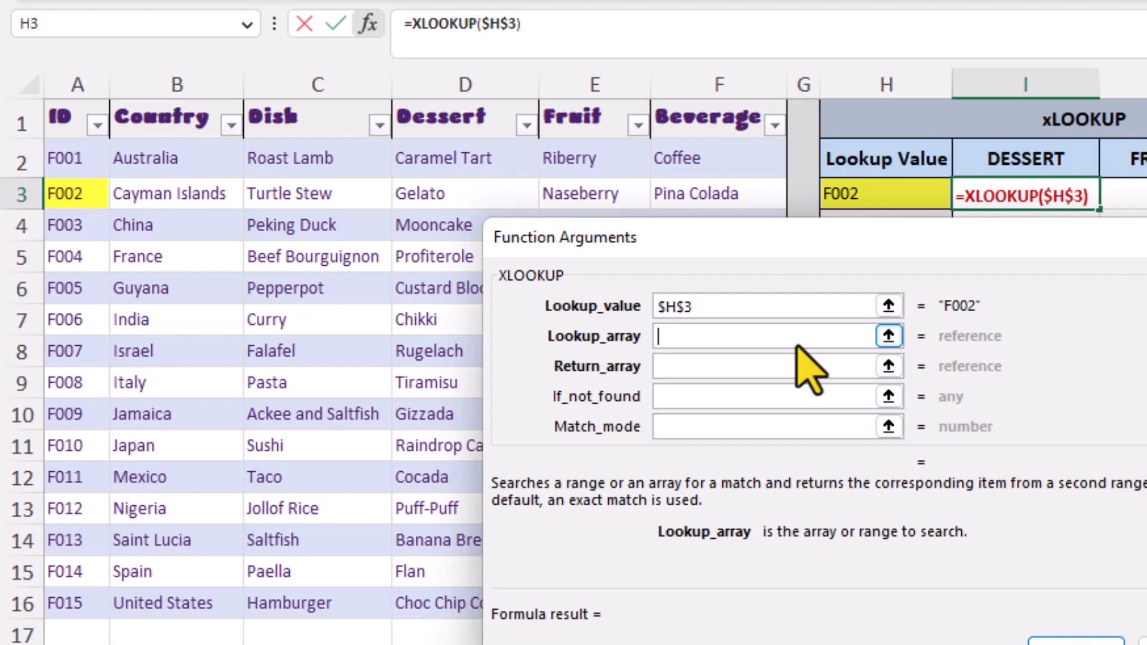
pyautogui.moveTo(62, 147); pyautogui.dragTo(64, 606)
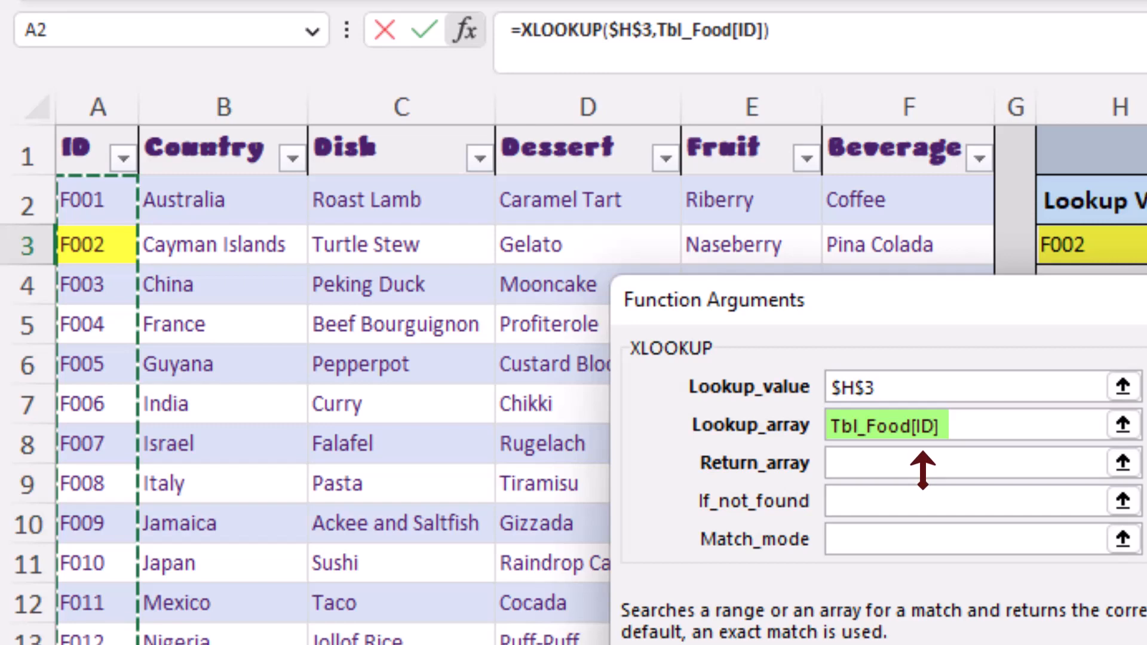
pyautogui.click(991, 464)
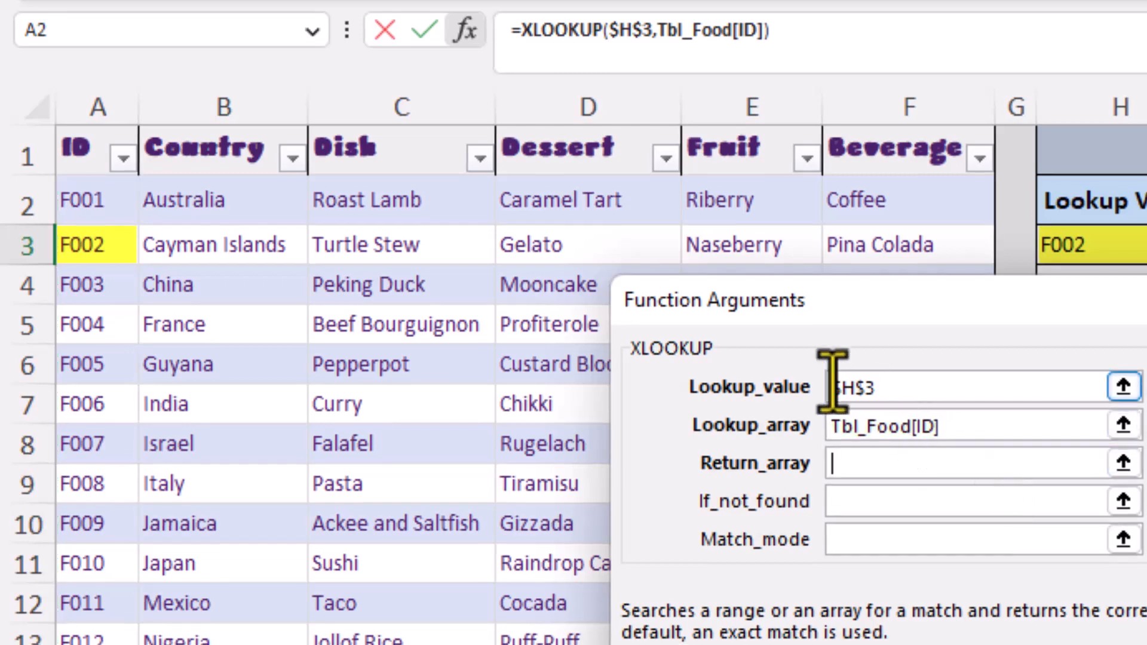
pyautogui.moveTo(583, 191); pyautogui.dragTo(579, 644)
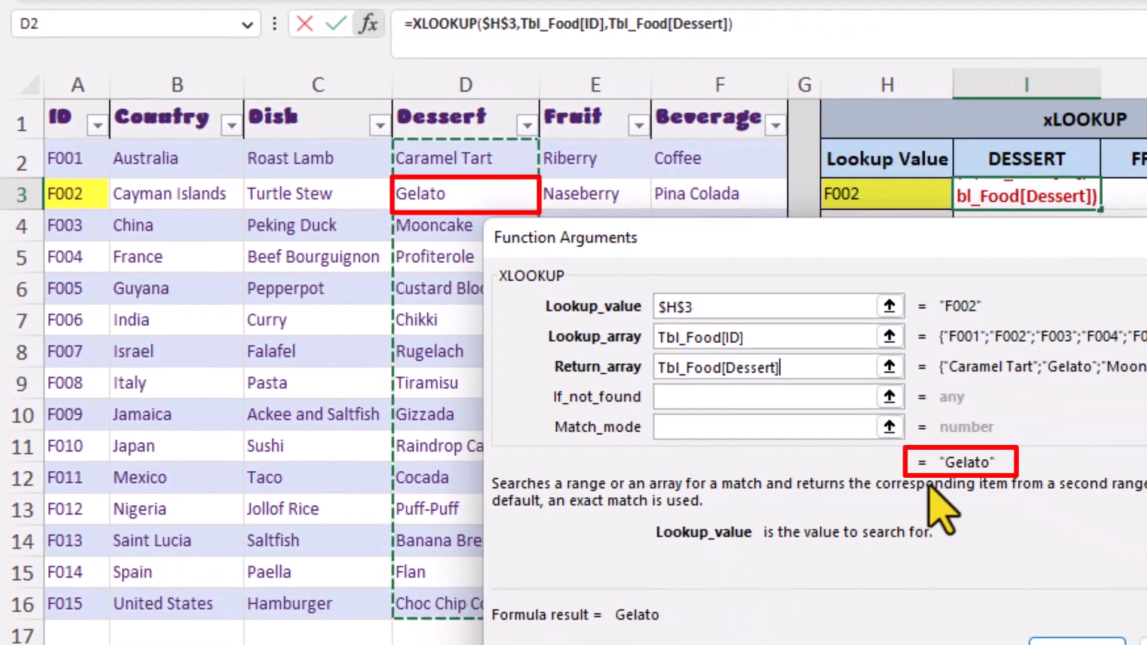
pyautogui.click(1077, 641)
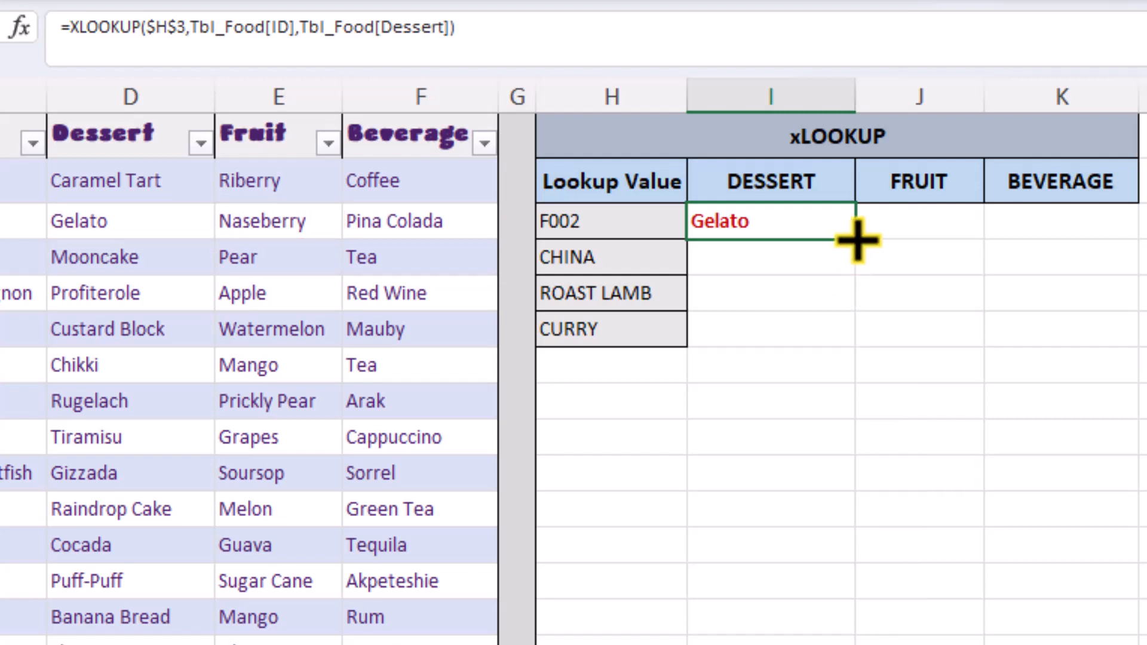
# - Fill the I3 formula across to K3 and compare the lookup array references in I3 and J3
pyautogui.moveTo(857, 239); pyautogui.dragTo(1113, 250)
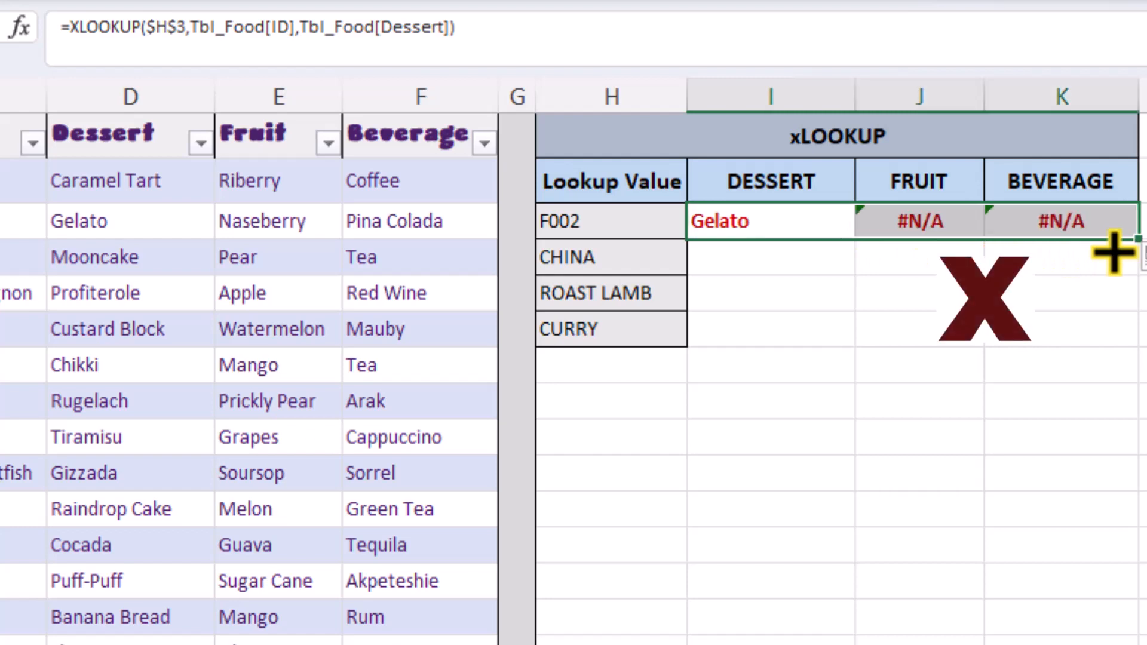
pyautogui.click(735, 231)
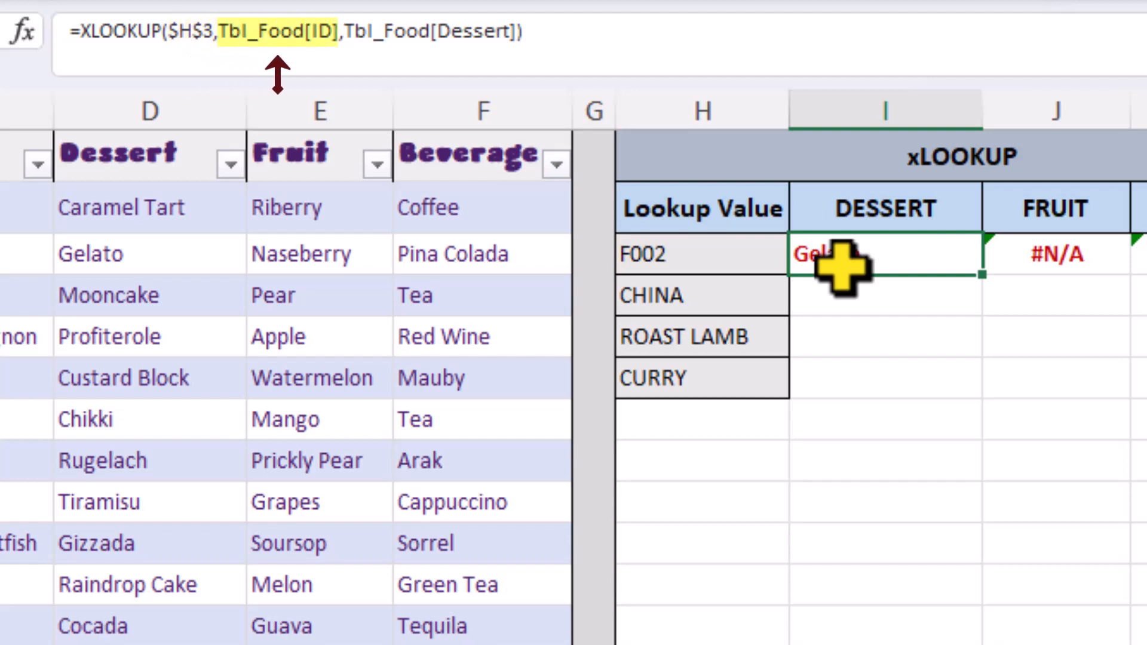
pyautogui.click(1064, 258)
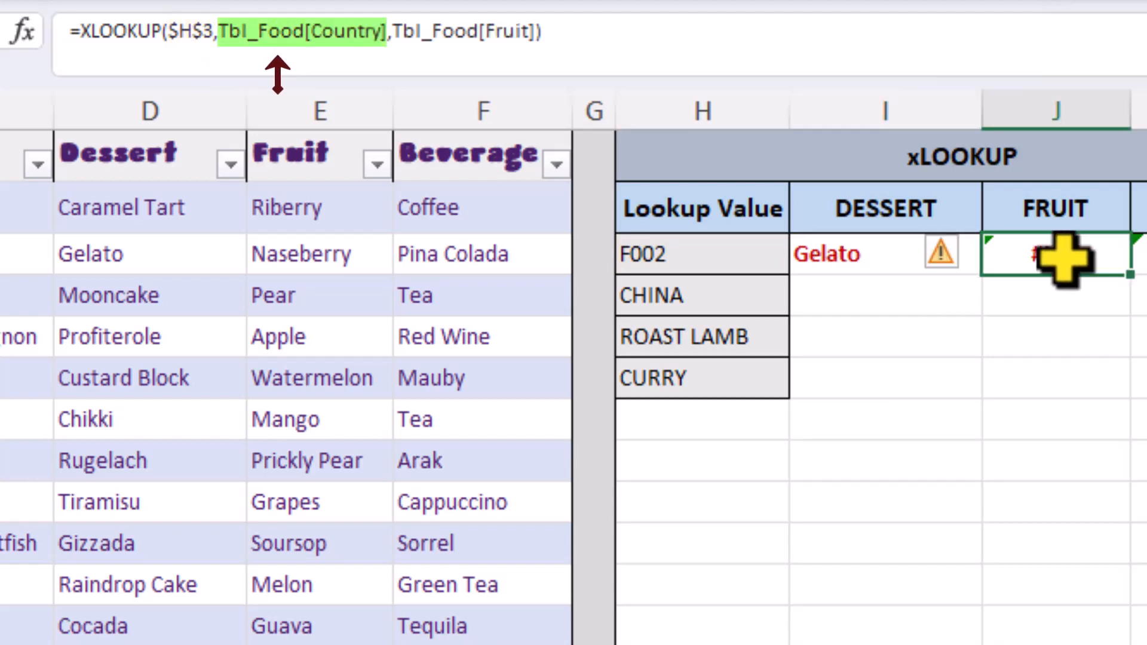
# - Edit the I3 formula to make its lookup array the absolute table reference Tbl_Food[[ID]:[ID]]
pyautogui.click(911, 261)
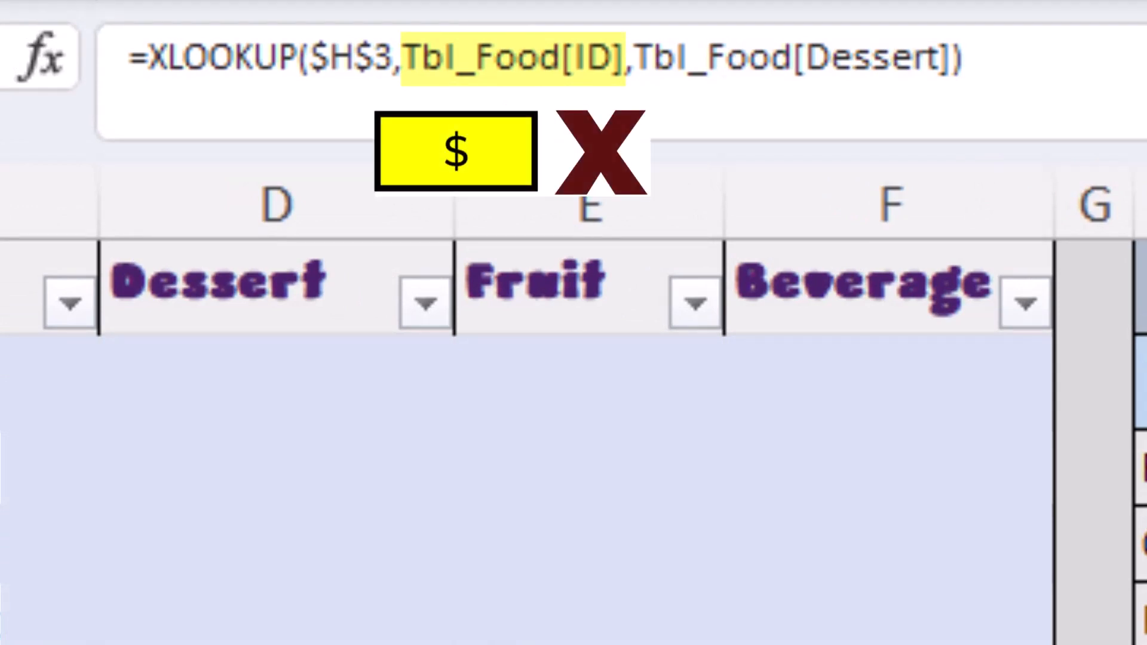
pyautogui.click(422, 57)
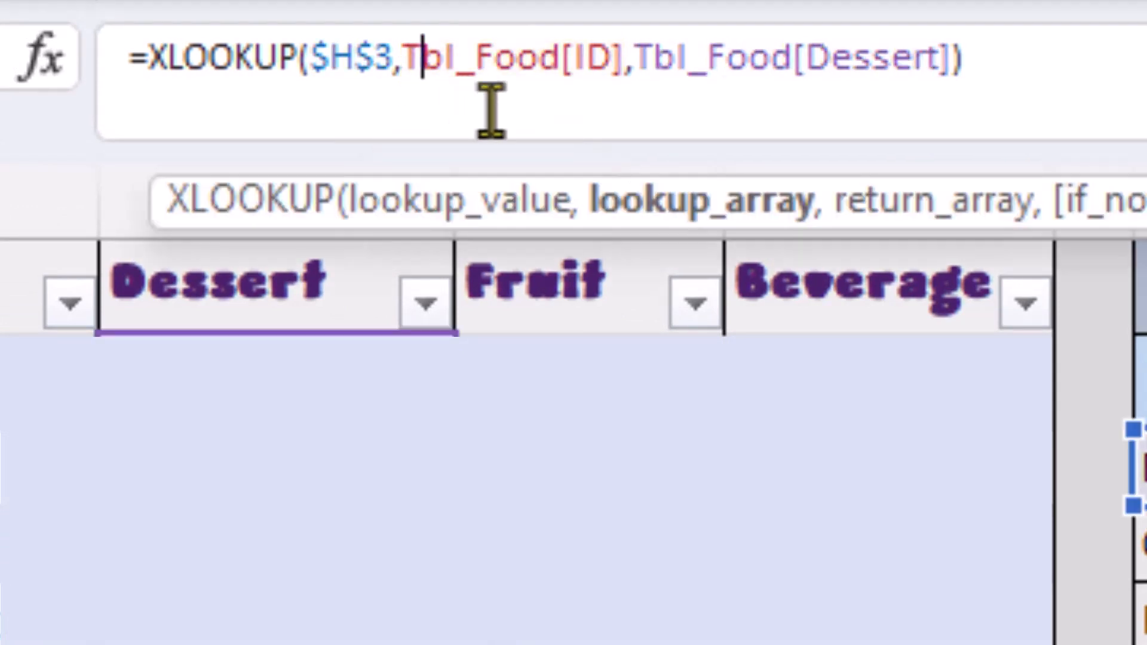
pyautogui.click(675, 206)
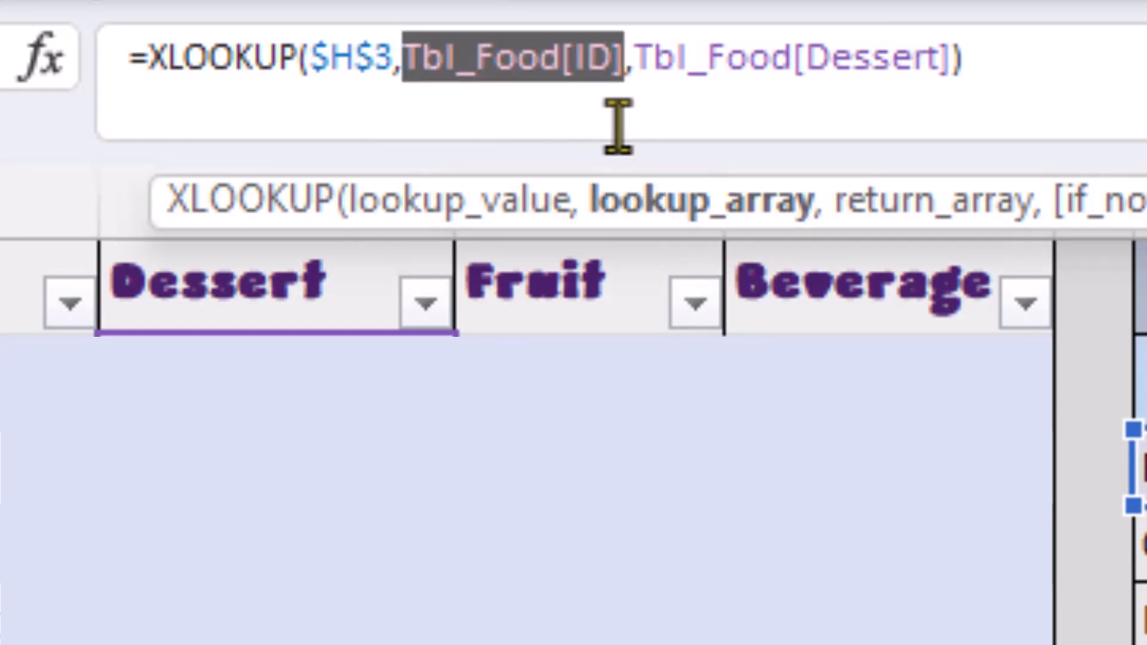
pyautogui.click(570, 74)
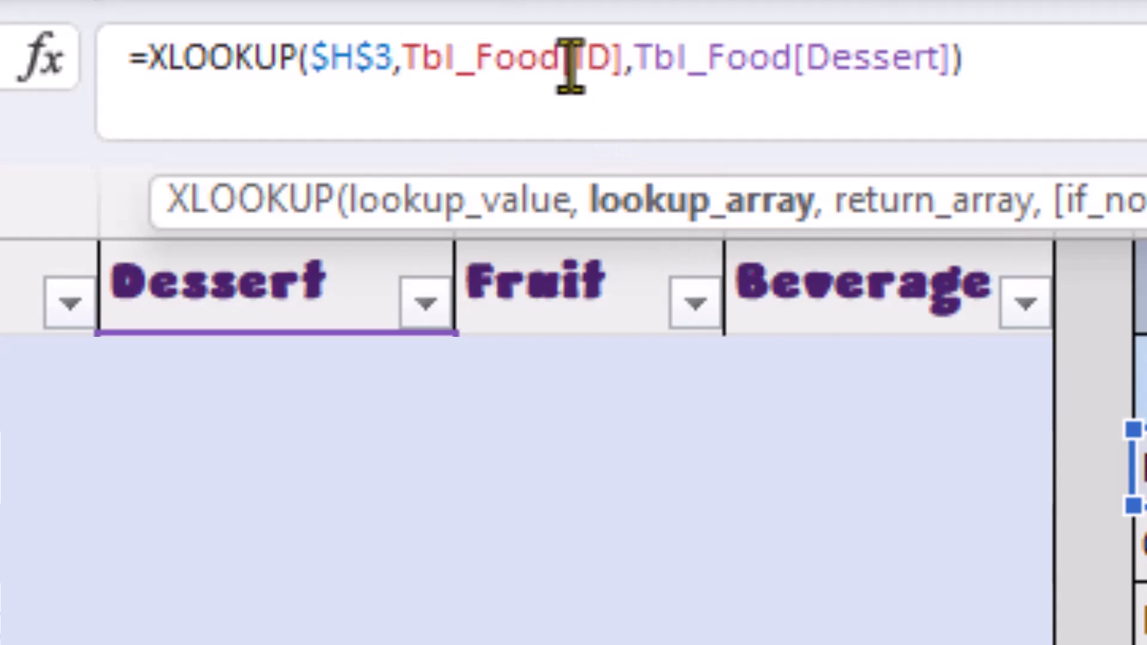
pyautogui.write('[')
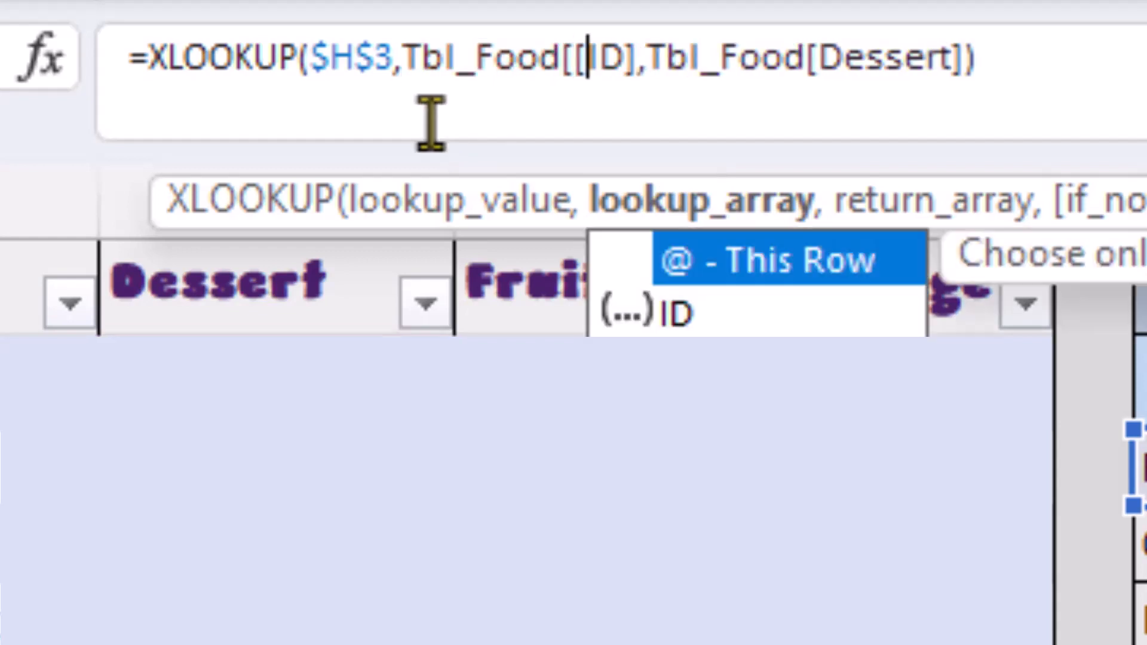
pyautogui.press('Escape')
pyautogui.press('Right')
pyautogui.press('Right')
pyautogui.press('Right')
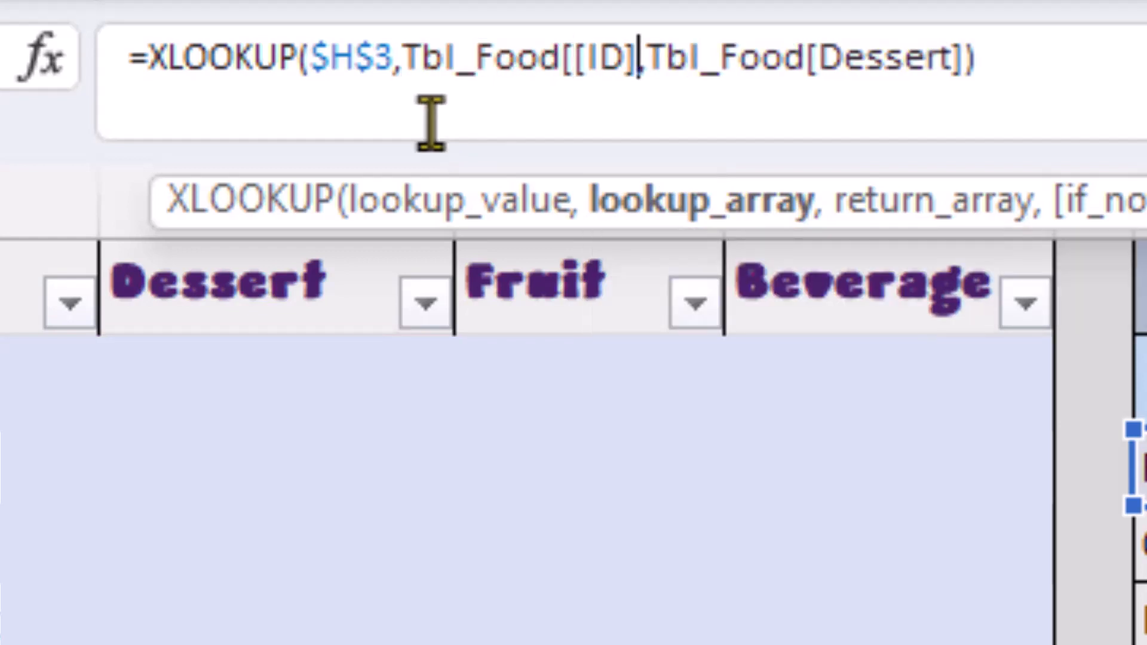
pyautogui.write(':[')
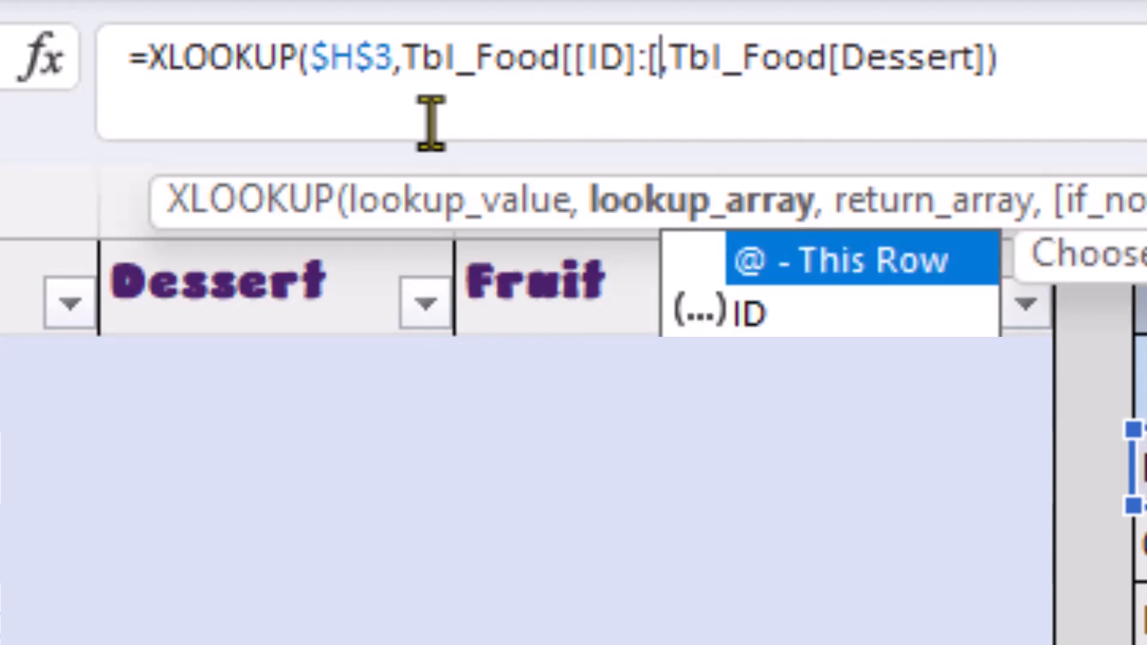
pyautogui.write('ID]')
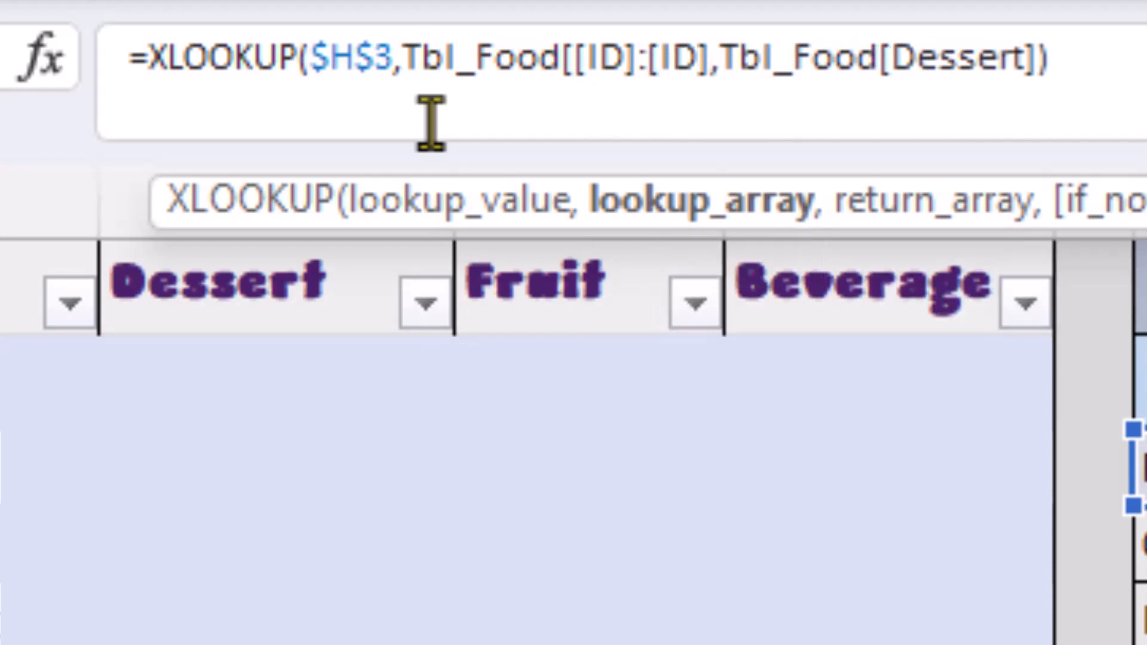
pyautogui.write(']')
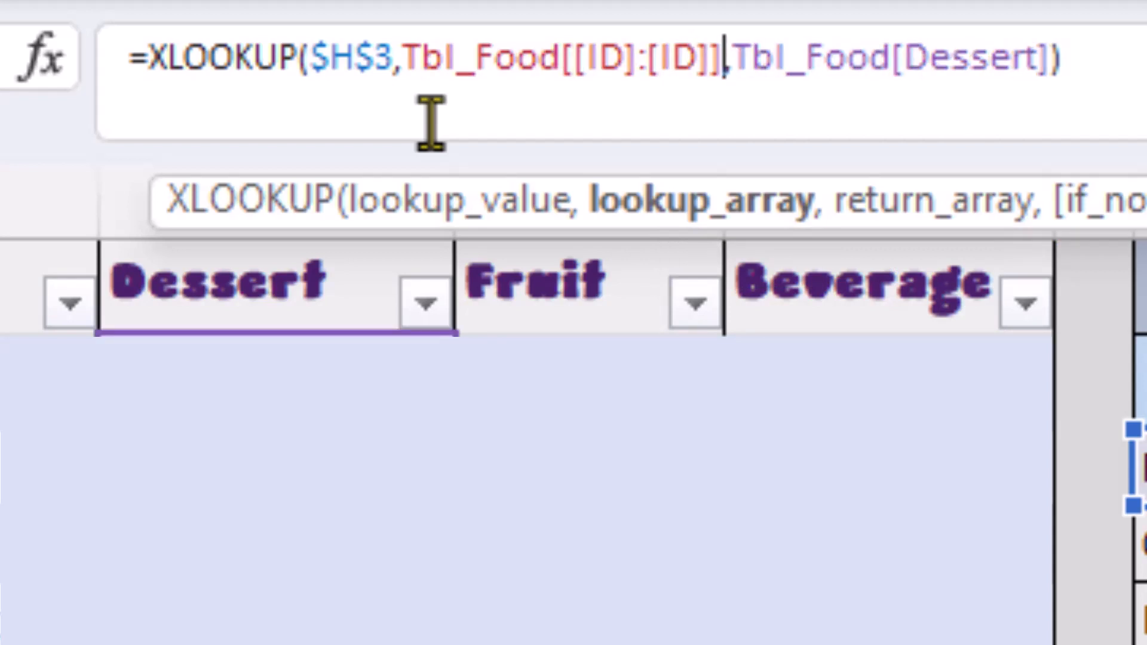
# - Add spaces between the arguments and inside the parentheses of the I3 formula, and commit it with I3 kept selected
pyautogui.press('Right')
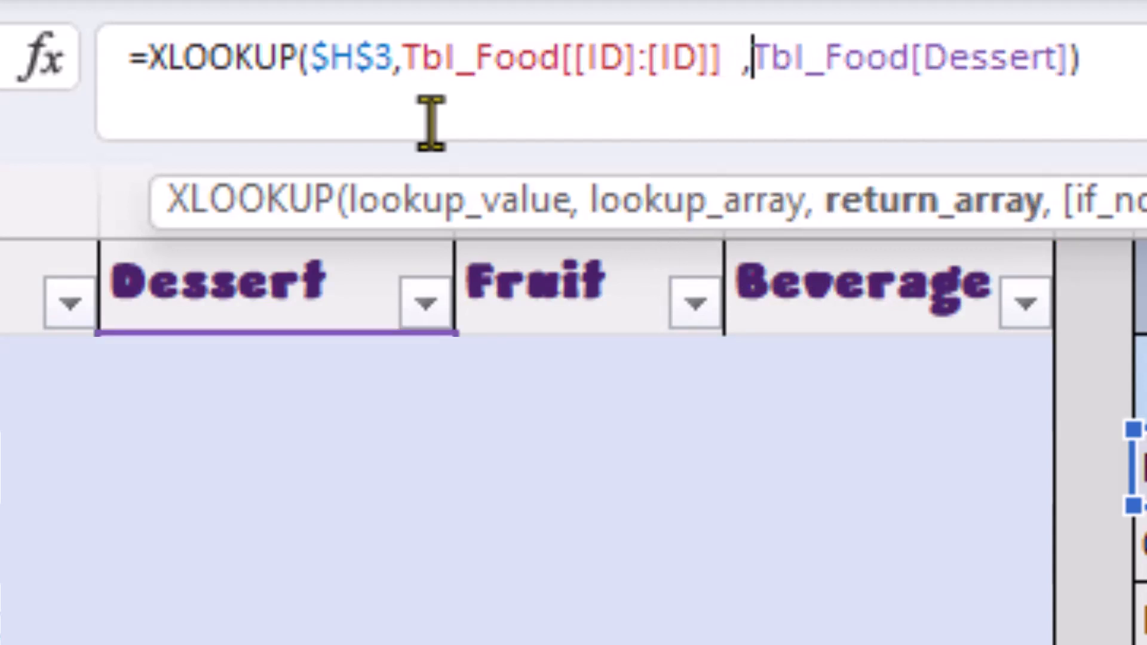
pyautogui.doubleClick(400, 61)
pyautogui.click(401, 62)
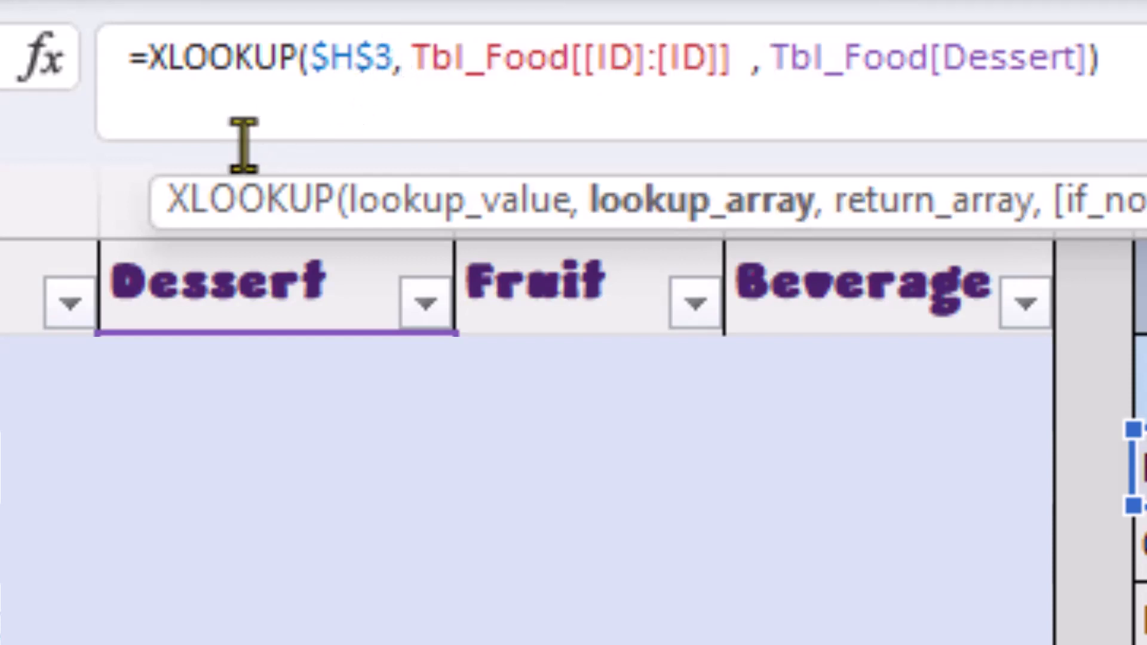
pyautogui.click(312, 61)
pyautogui.click(1114, 60)
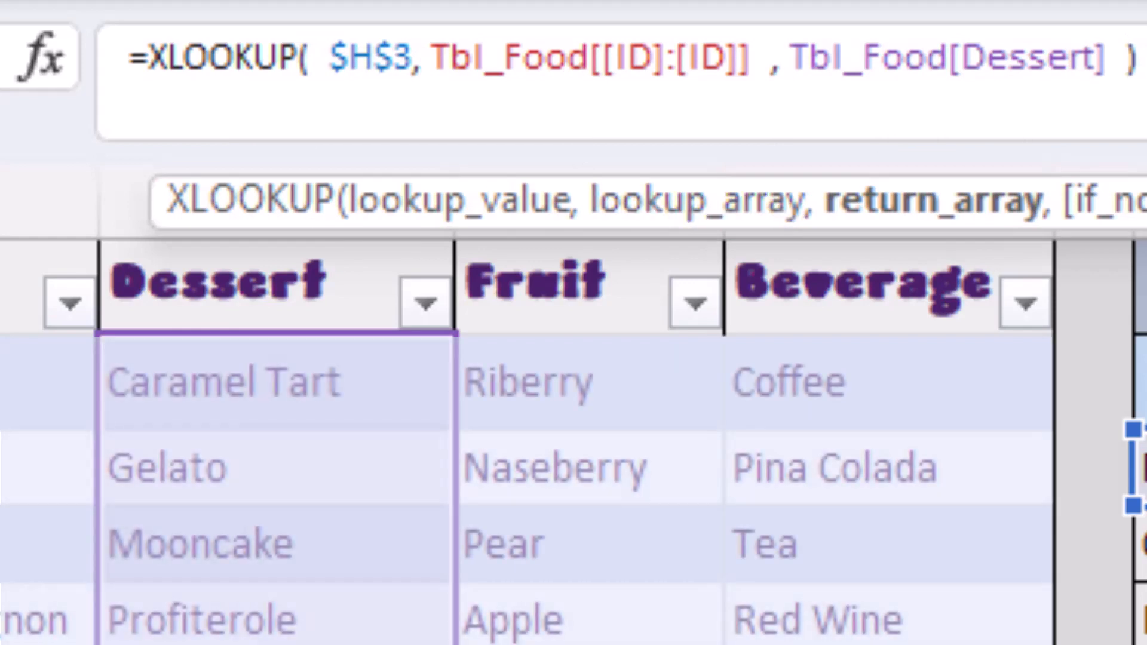
pyautogui.hotkey('ctrl', 'Return')
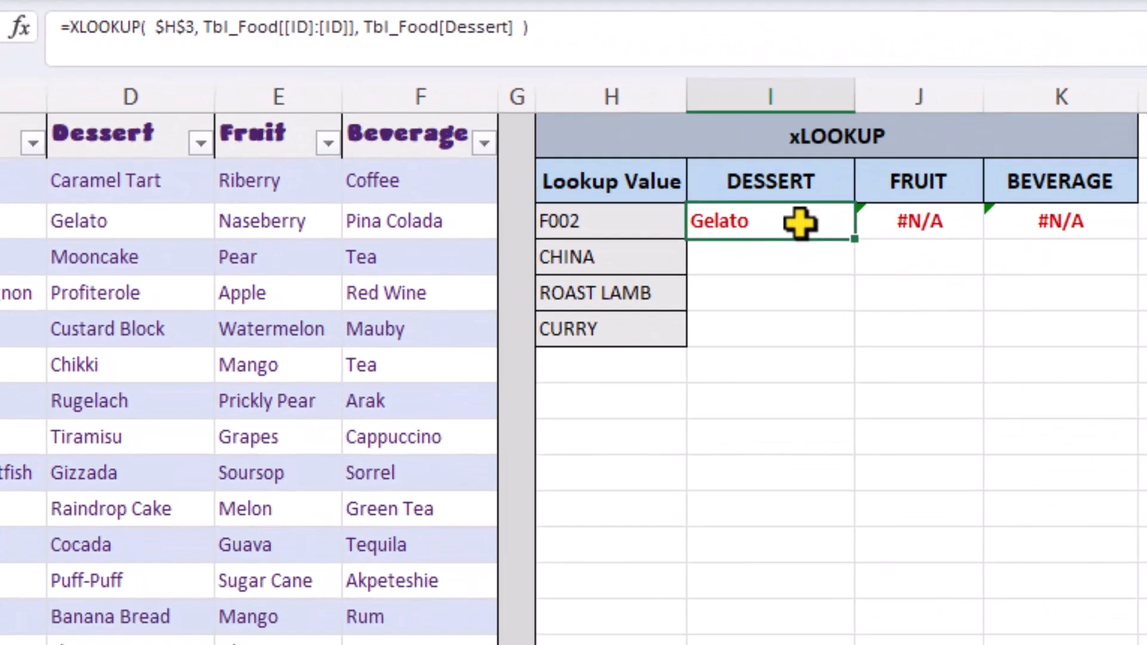
# - Copy the corrected DESSERT formula into the FRUIT and BEVERAGE cells of row 3 and check the references in all three cells
pyautogui.moveTo(851, 239)
pyautogui.mouseDown()
pyautogui.moveTo(965, 249)
pyautogui.moveTo(1098, 239)
pyautogui.mouseUp()
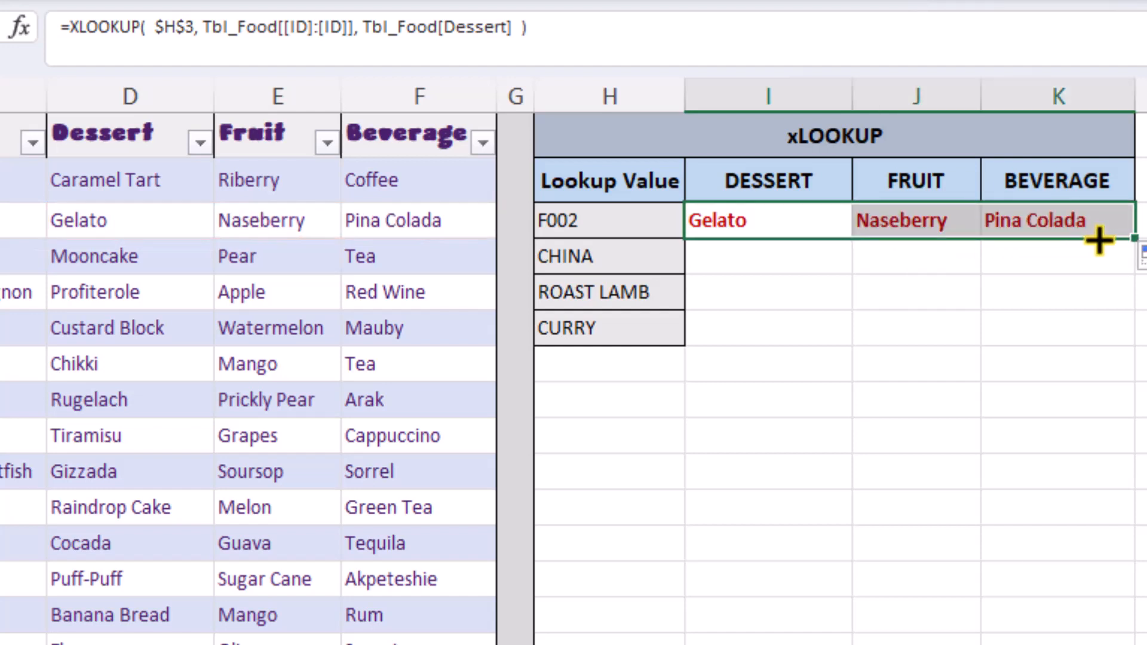
pyautogui.click(767, 221)
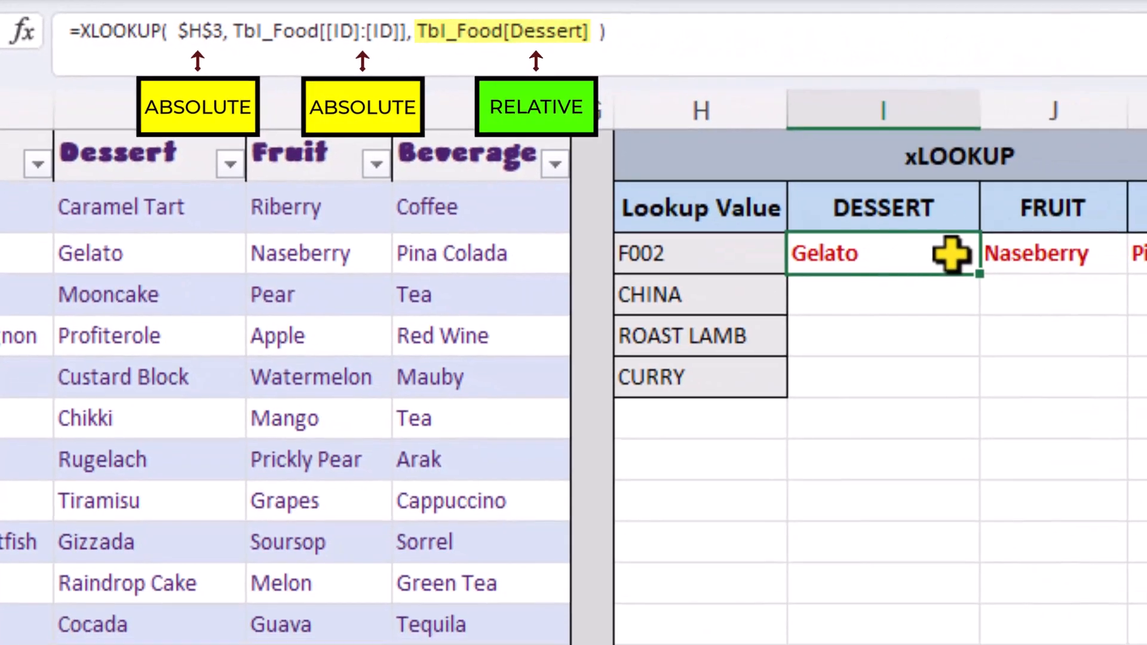
pyautogui.click(1039, 256)
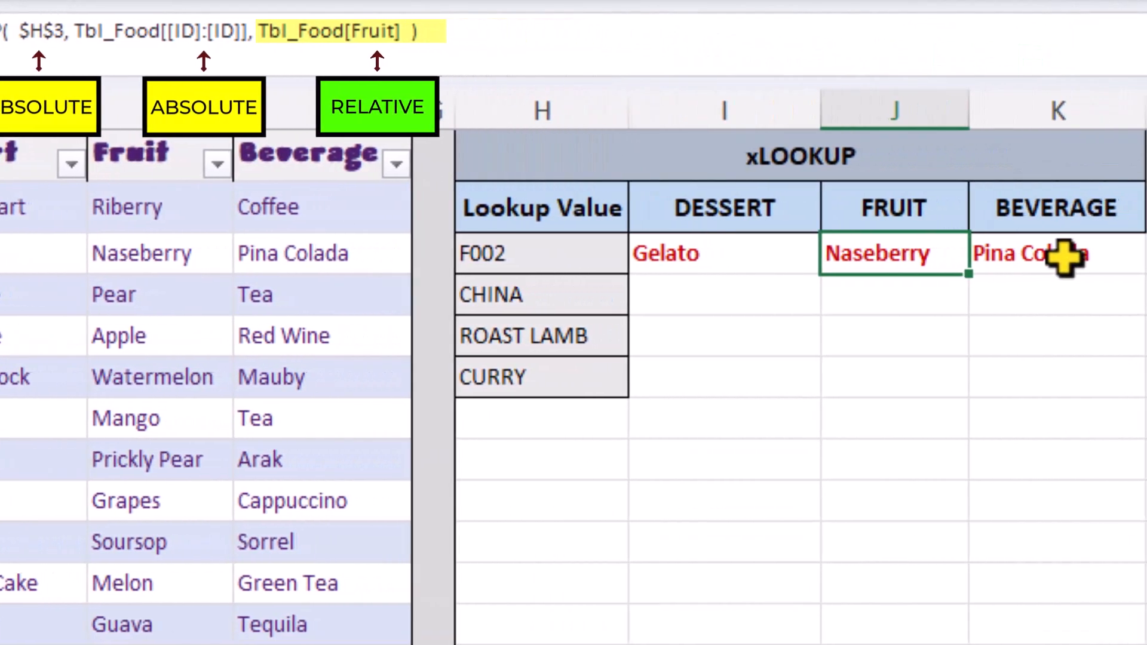
pyautogui.click(1066, 257)
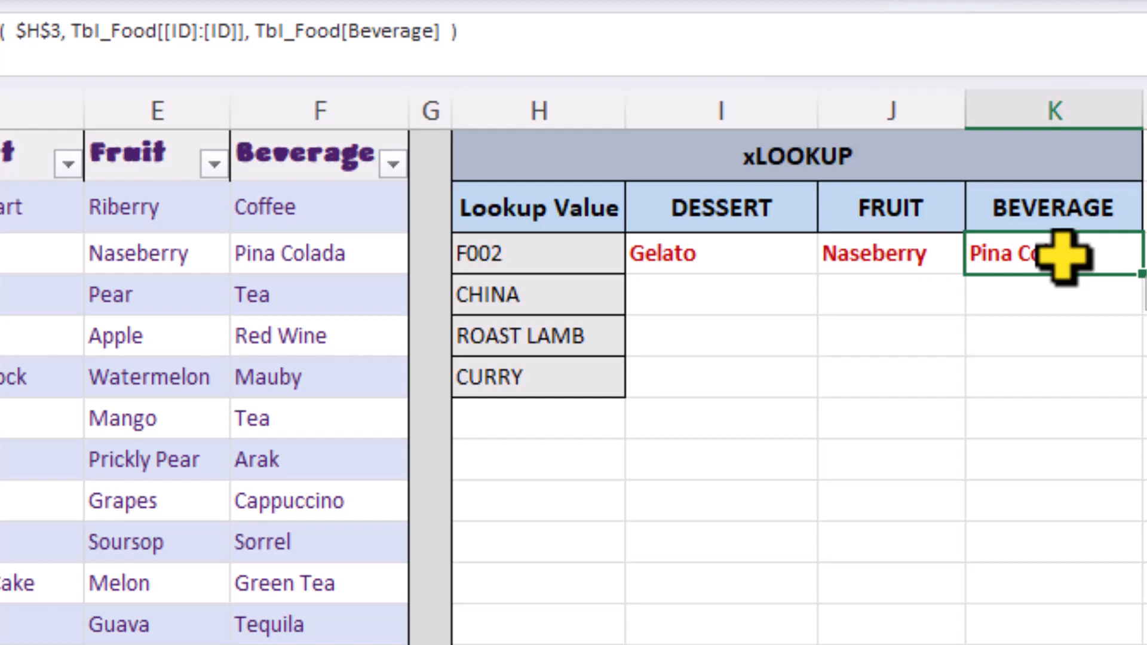
# - Start an XLOOKUP formula in the DESSERT cell for CHINA (I4) with the absolute lookup value $H$4
pyautogui.click(719, 292)
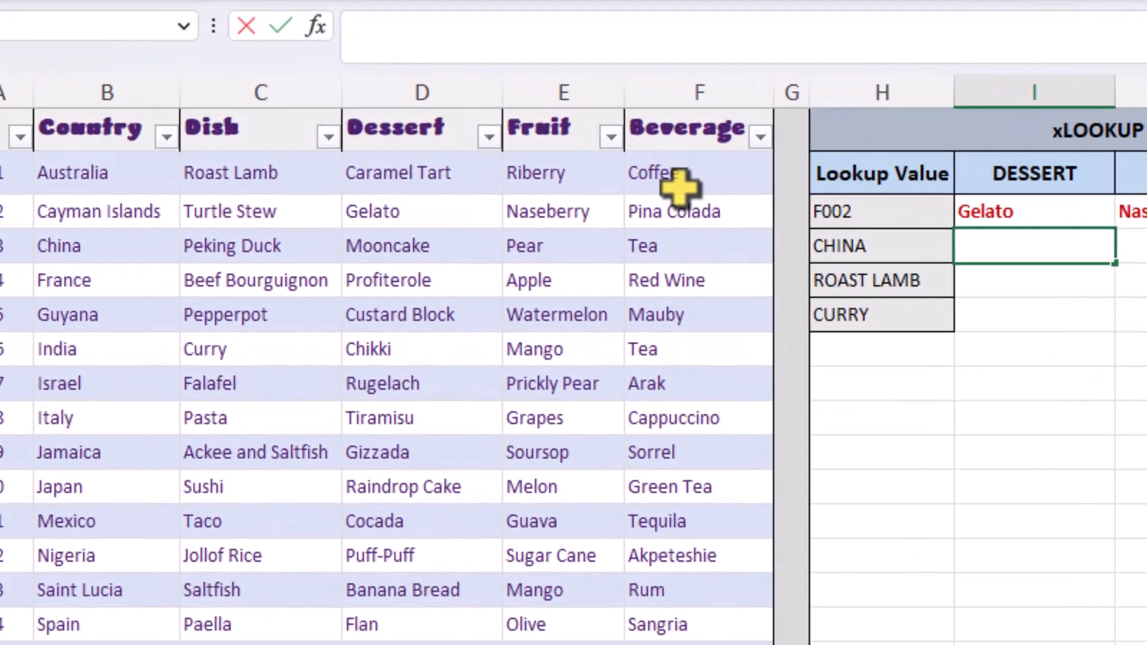
pyautogui.write('=x')
pyautogui.press('Down')
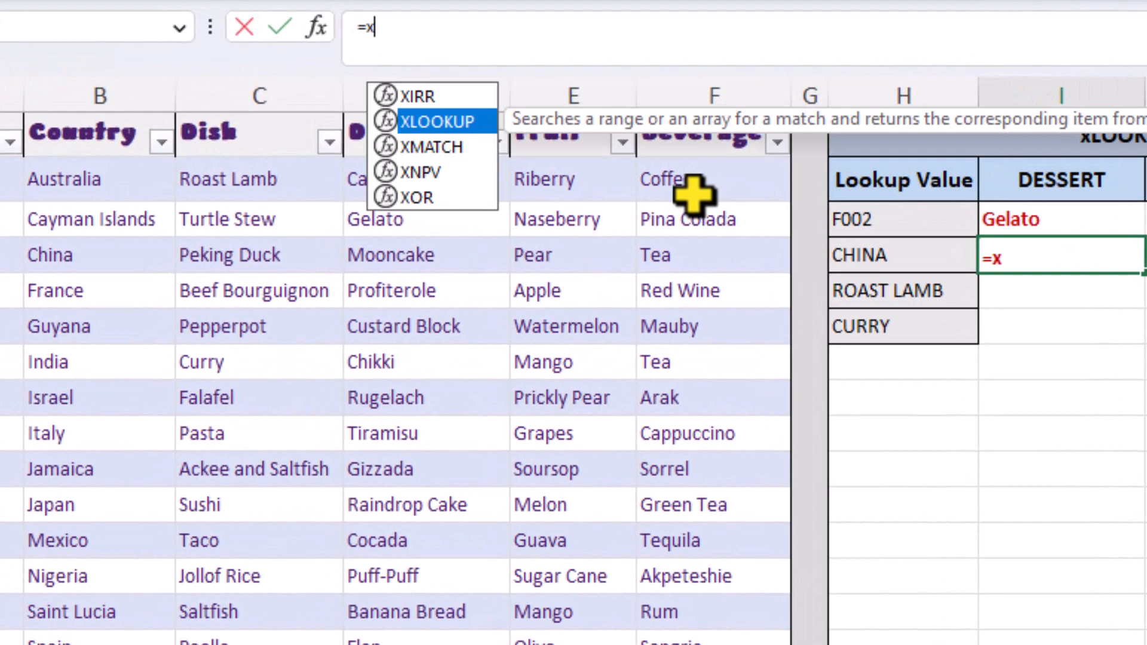
pyautogui.press('Tab')
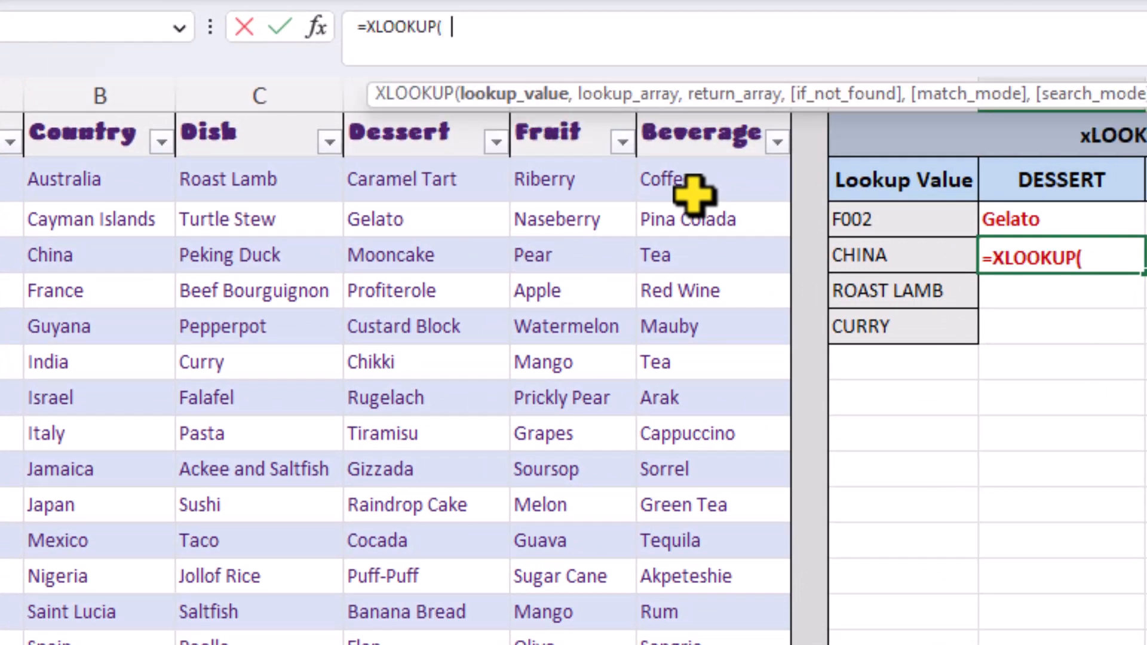
pyautogui.click(888, 258)
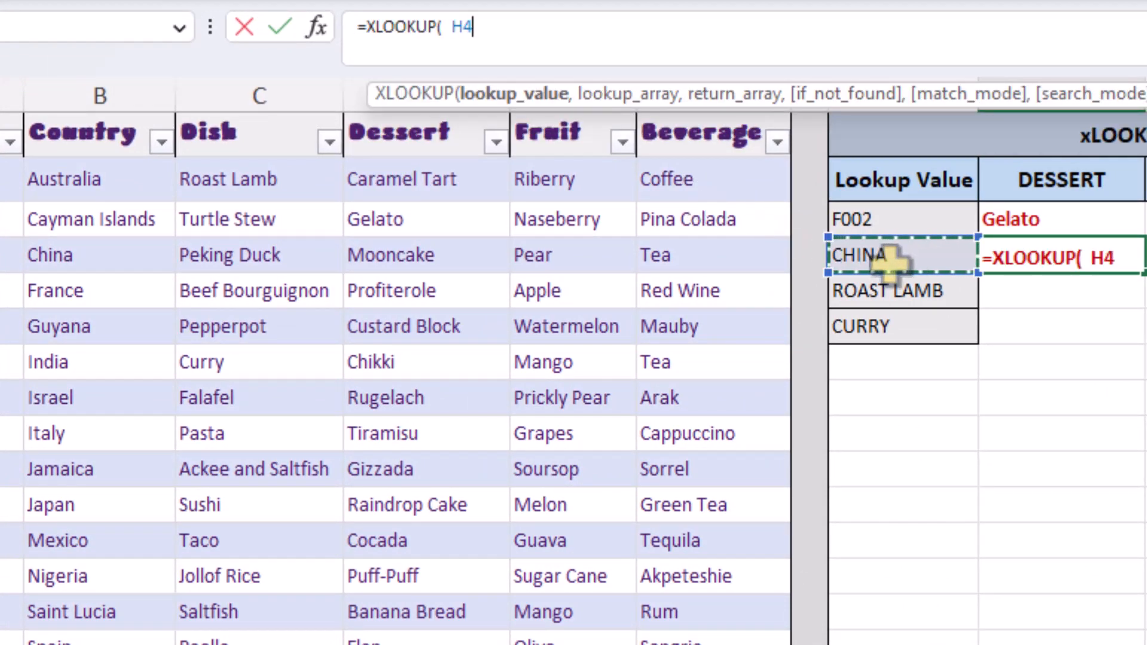
pyautogui.press('F4')
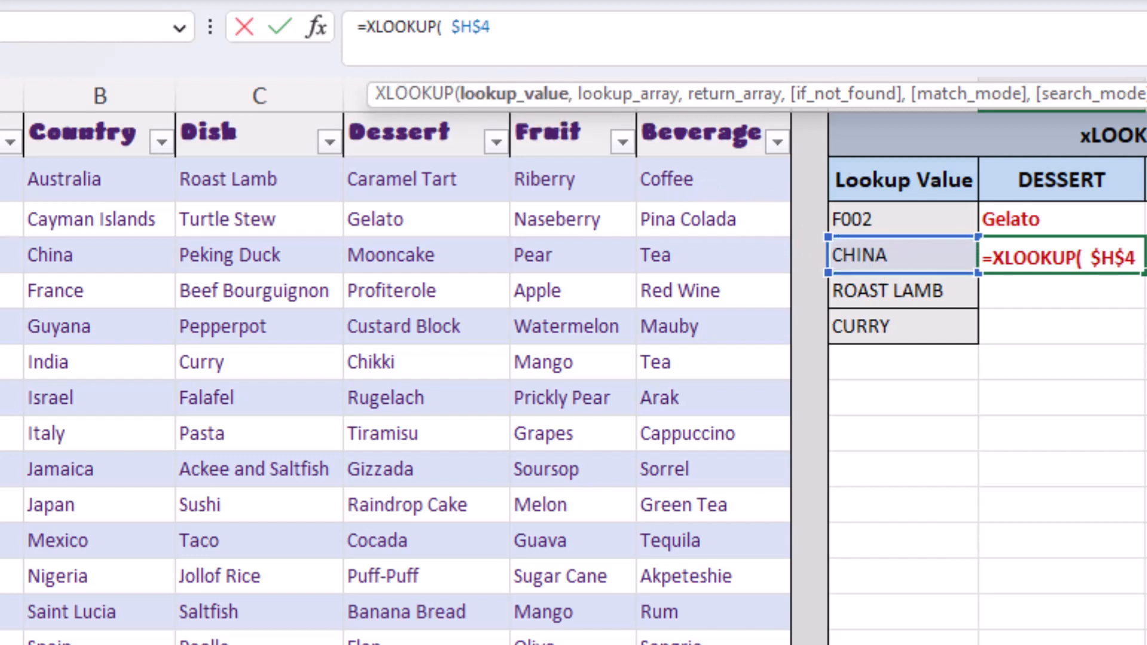
pyautogui.write(', ')
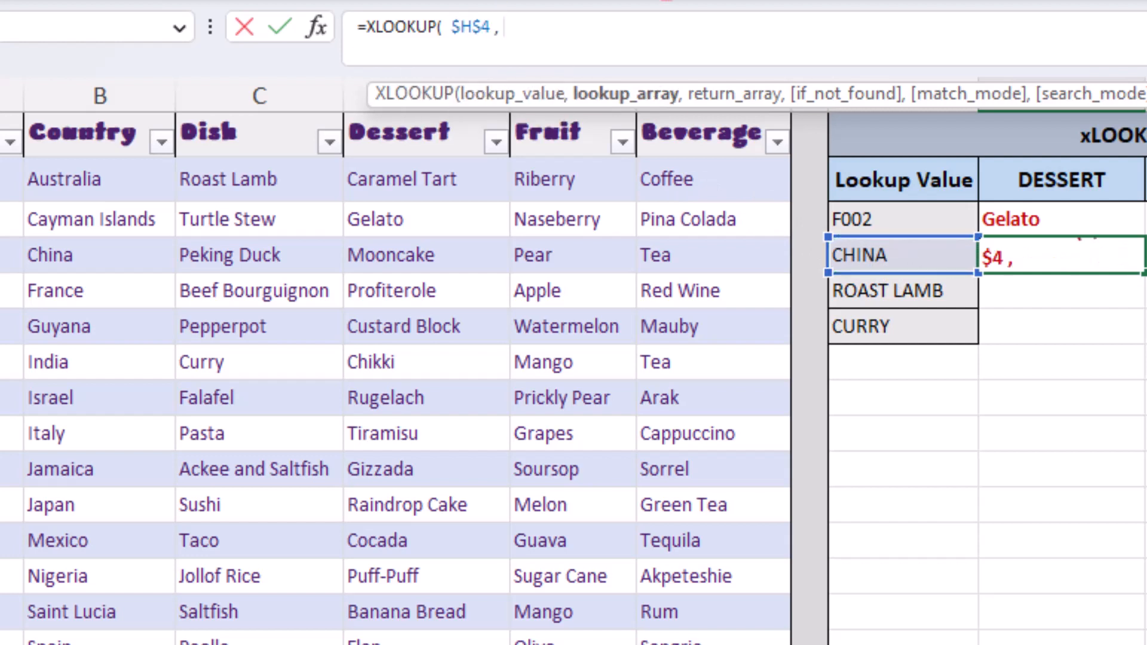
# - Enter the absolute table reference Tbl_Food[[Country]:[Country]] as the lookup array of the I4 formula
pyautogui.write('tbl_')
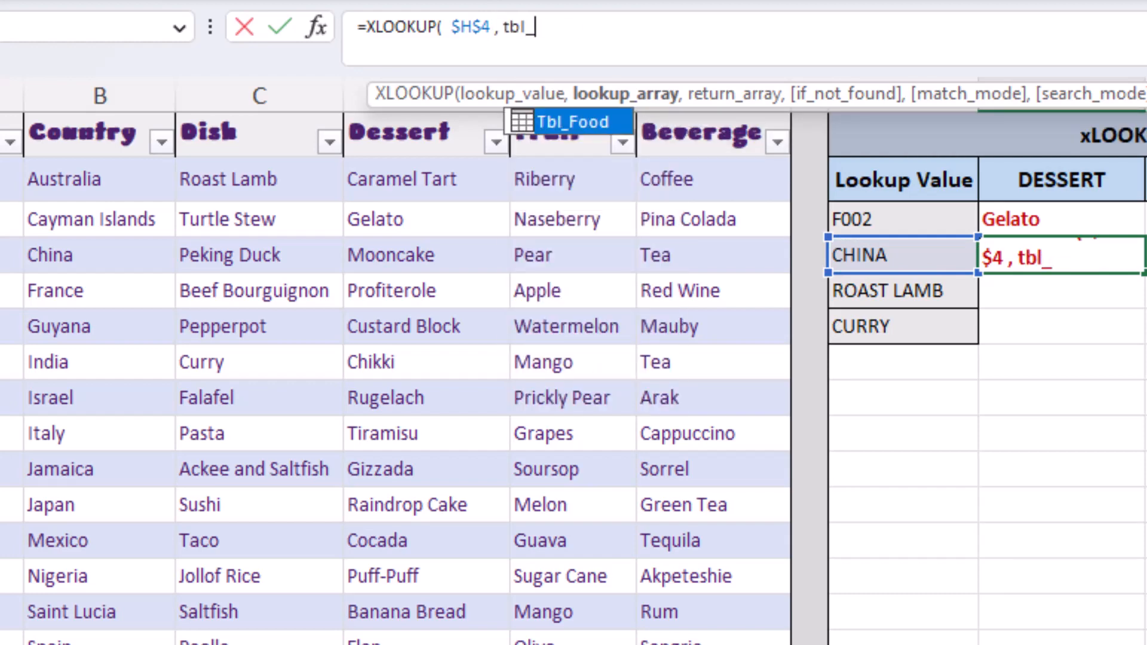
pyautogui.press('Tab')
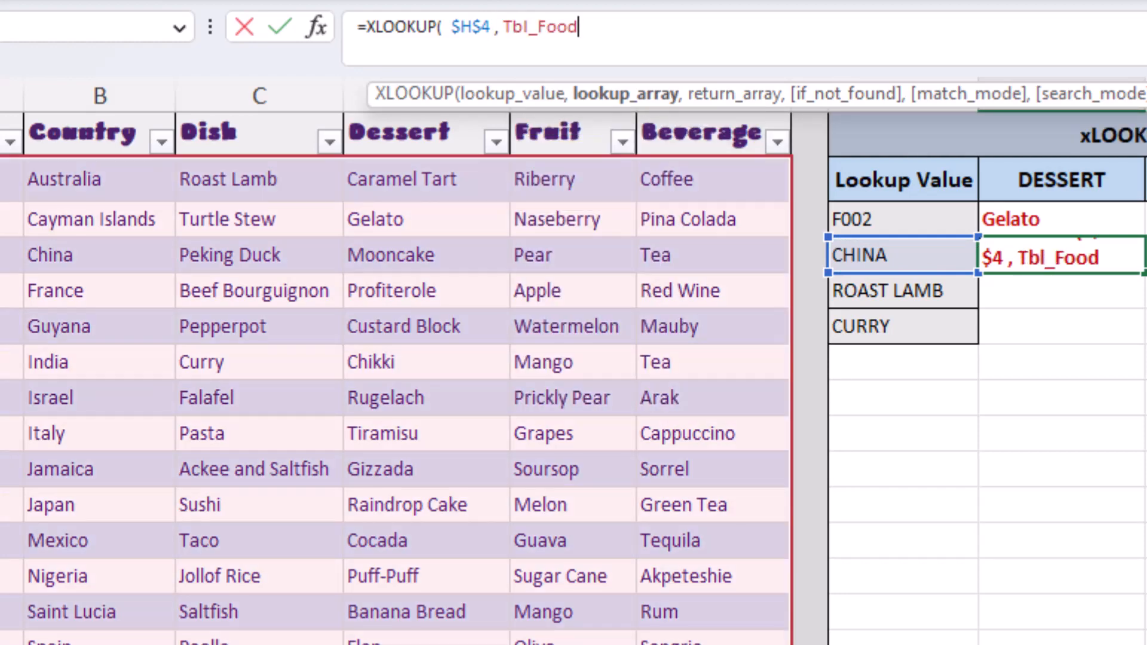
pyautogui.write('[[')
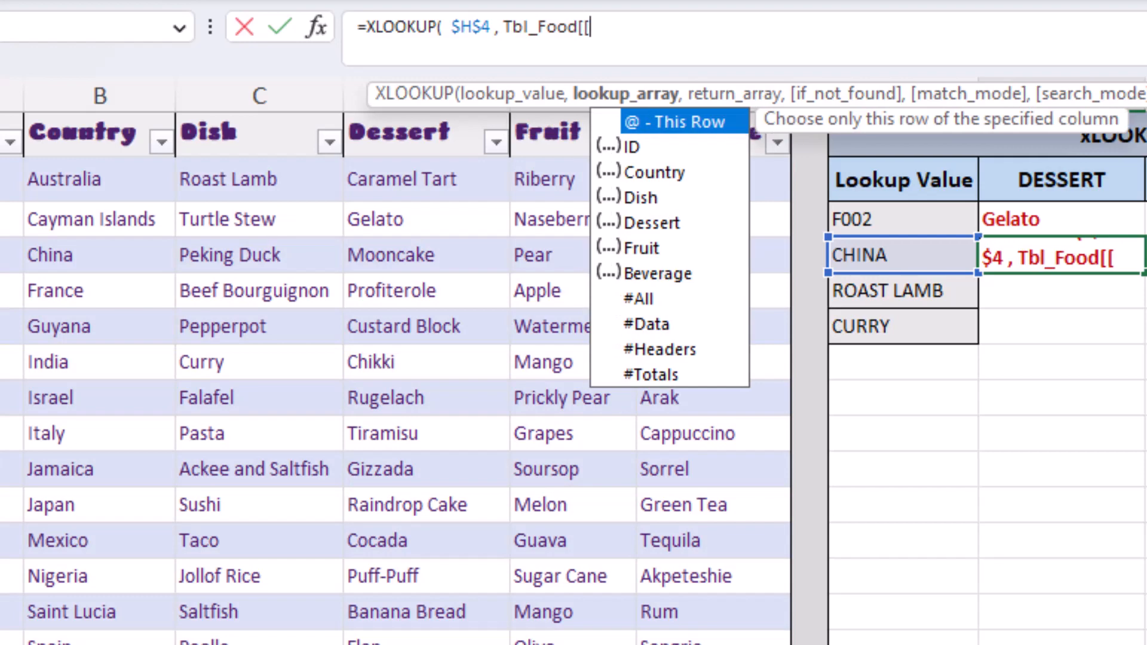
pyautogui.press('Down')
pyautogui.press('Down')
pyautogui.press('Tab')
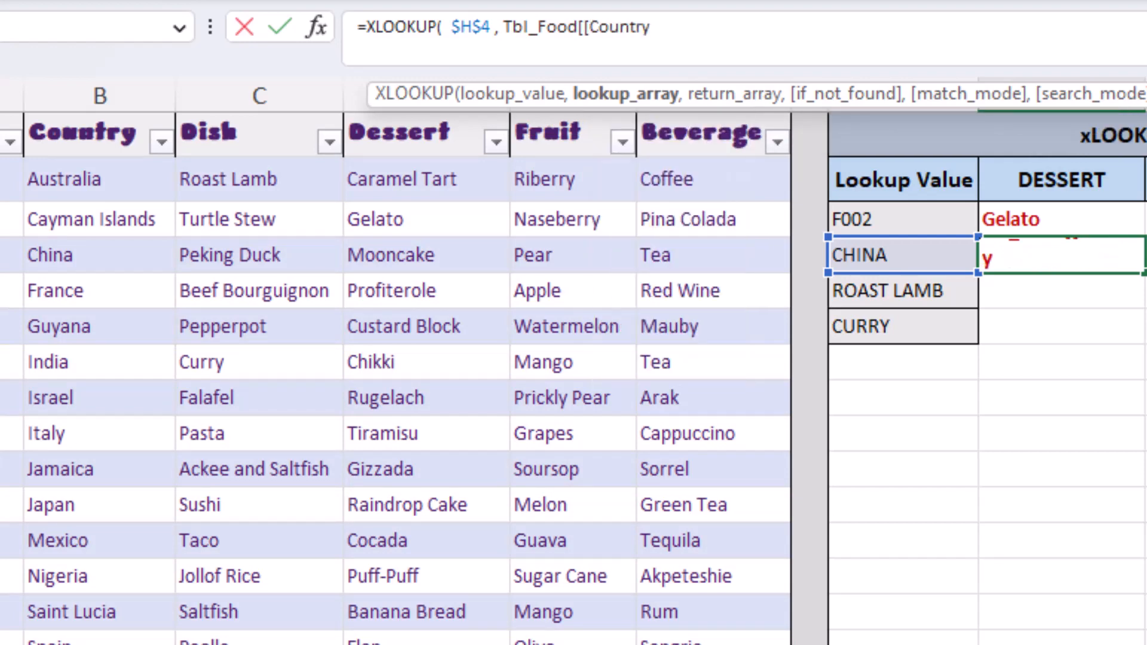
pyautogui.write(']')
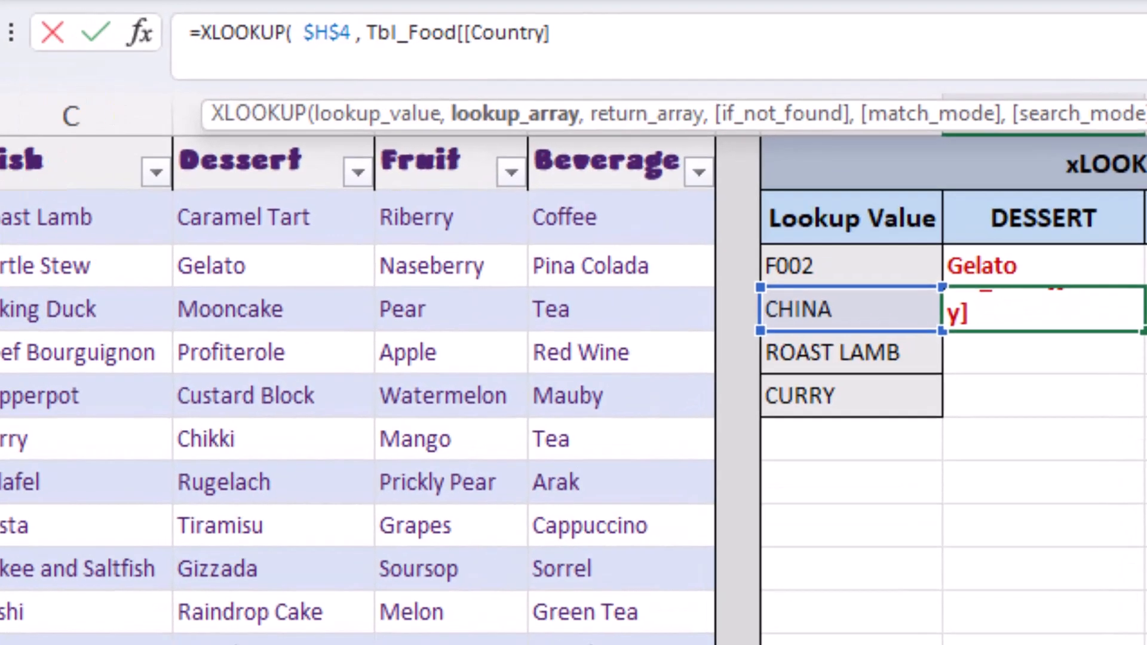
pyautogui.write(':')
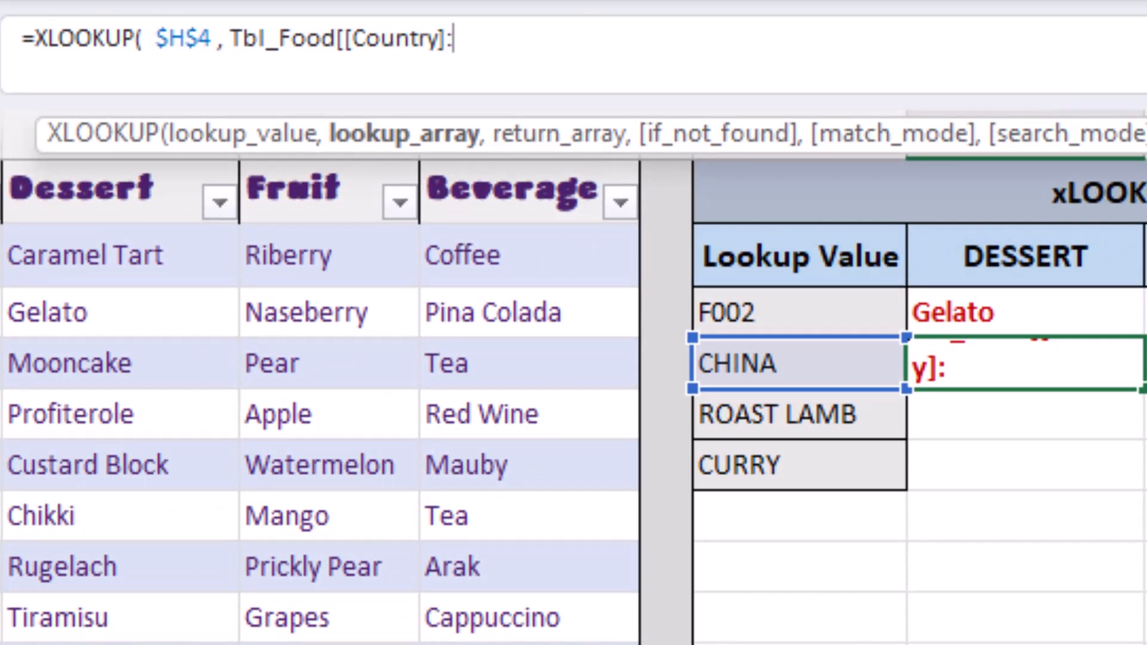
pyautogui.write('[')
pyautogui.press('Down')
pyautogui.press('Down')
pyautogui.press('Tab')
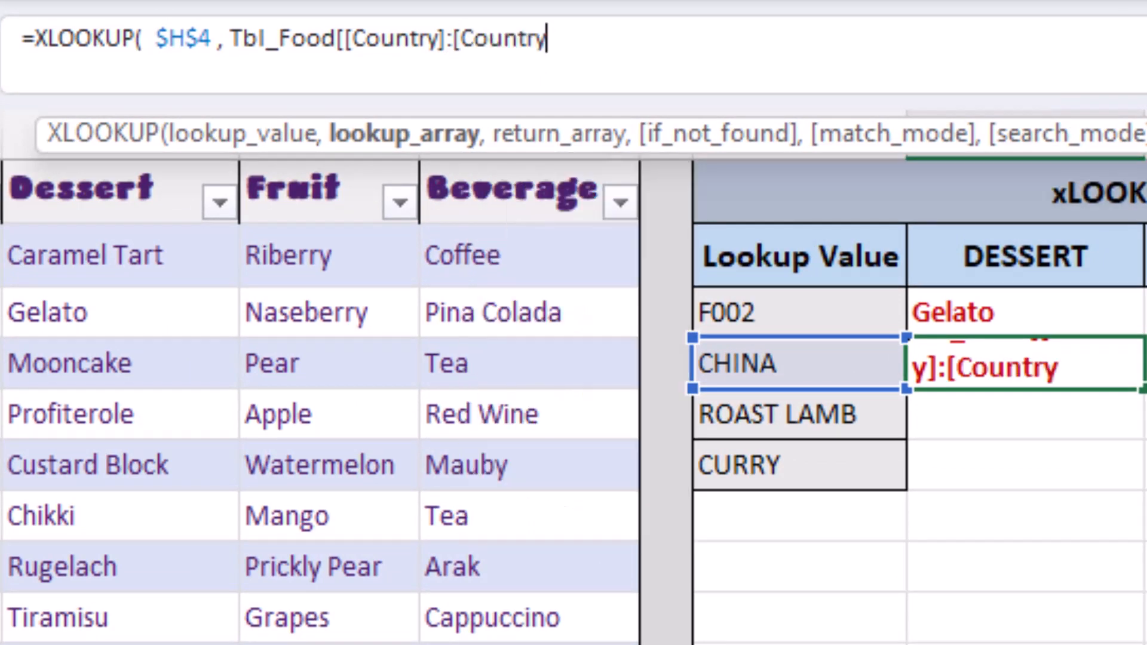
pyautogui.write(']]')
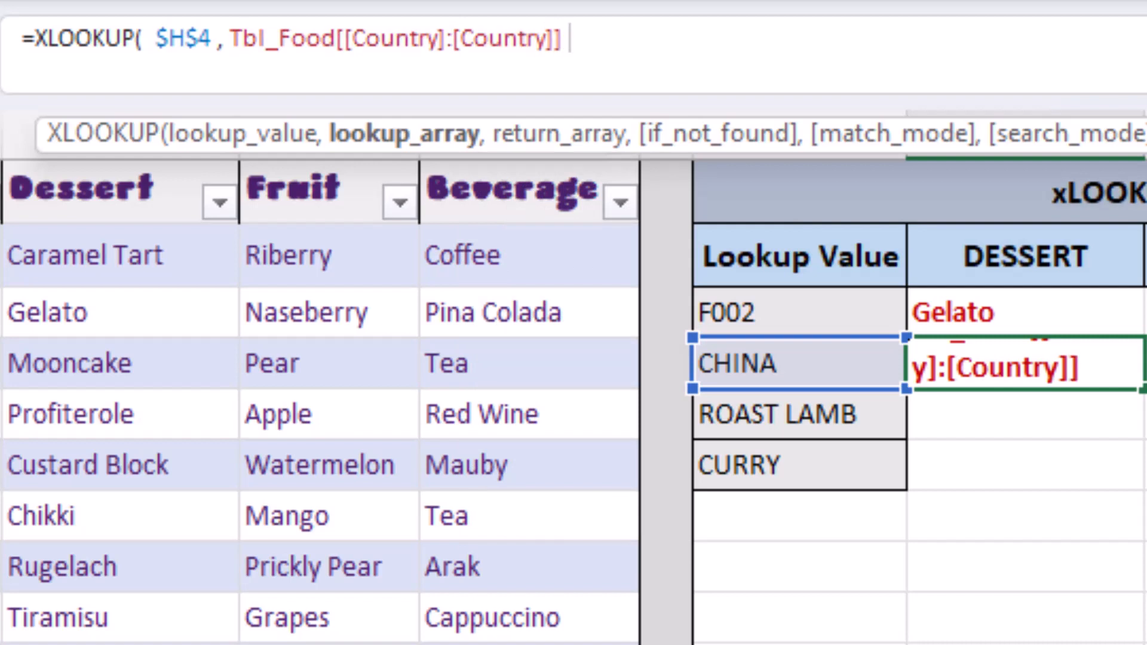
pyautogui.write(' , ')
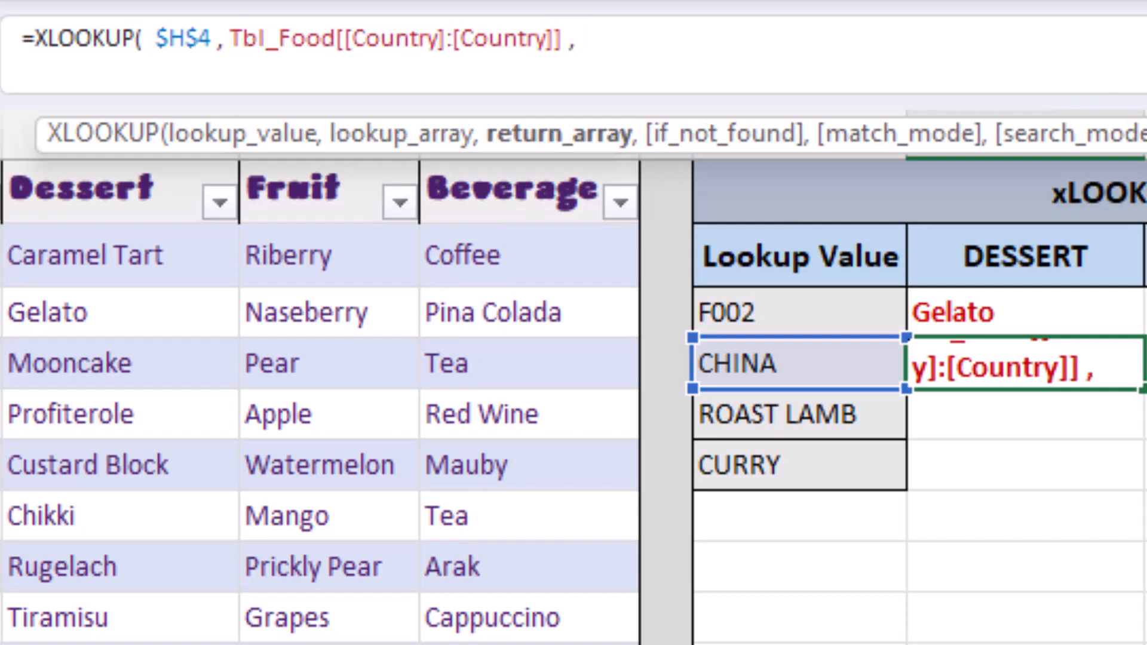
# - Set the return array of the I4 formula to Tbl_Food[Dessert], close the parenthesis and commit the formula
pyautogui.write('tbl')
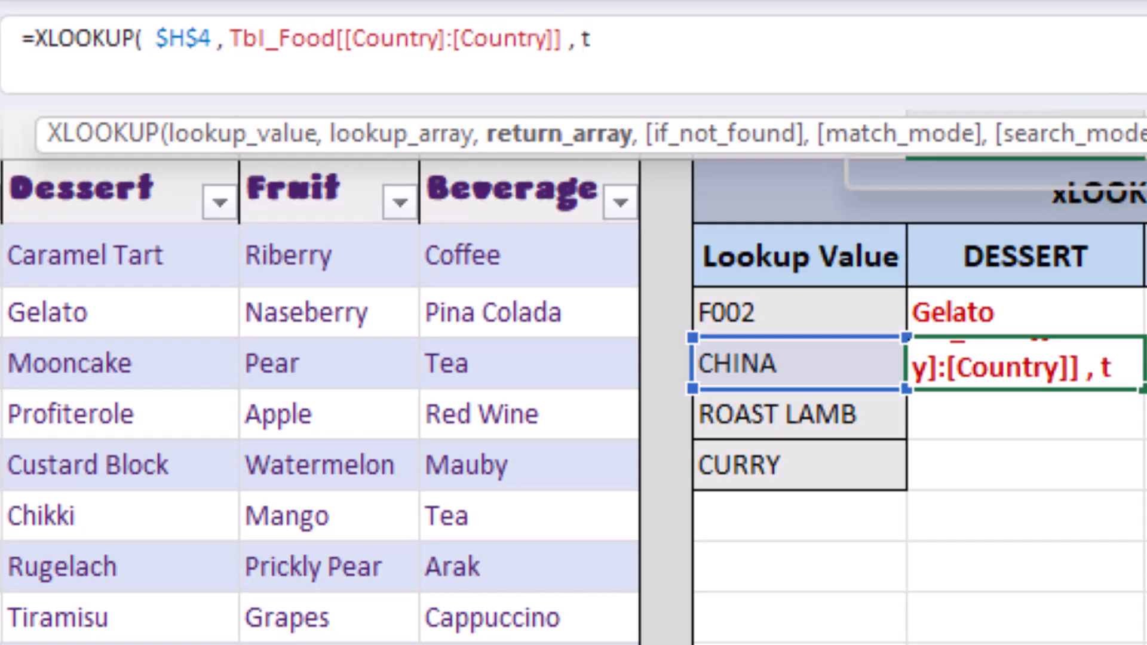
pyautogui.press('Tab')
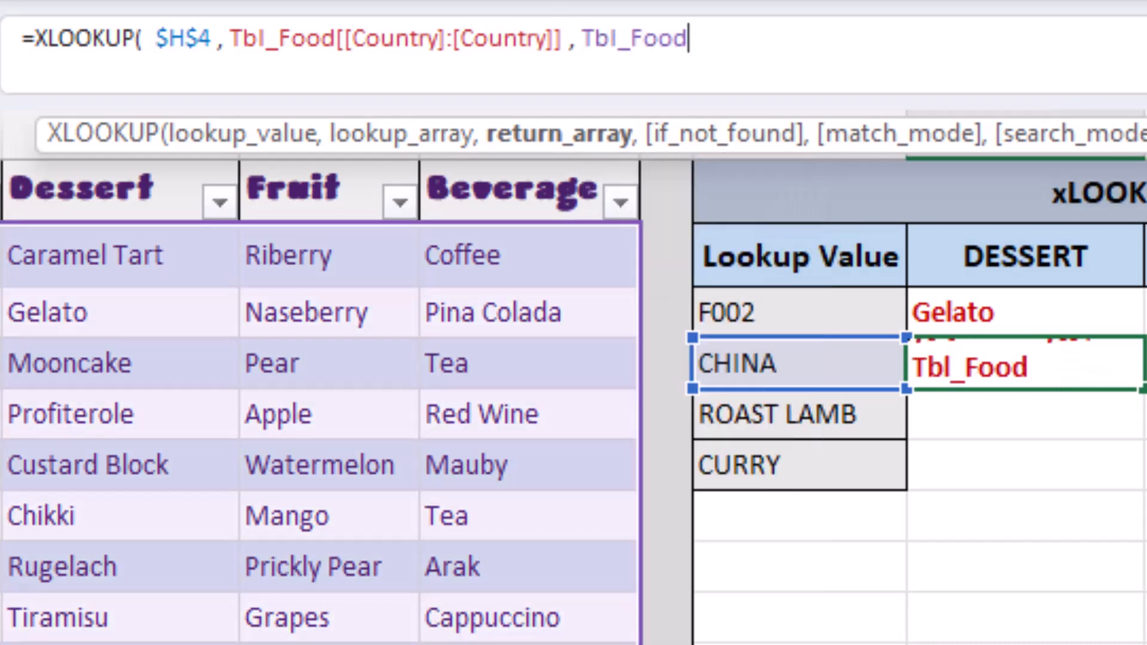
pyautogui.write('[')
pyautogui.press('Down')
pyautogui.press('Down')
pyautogui.press('Down')
pyautogui.press('Down')
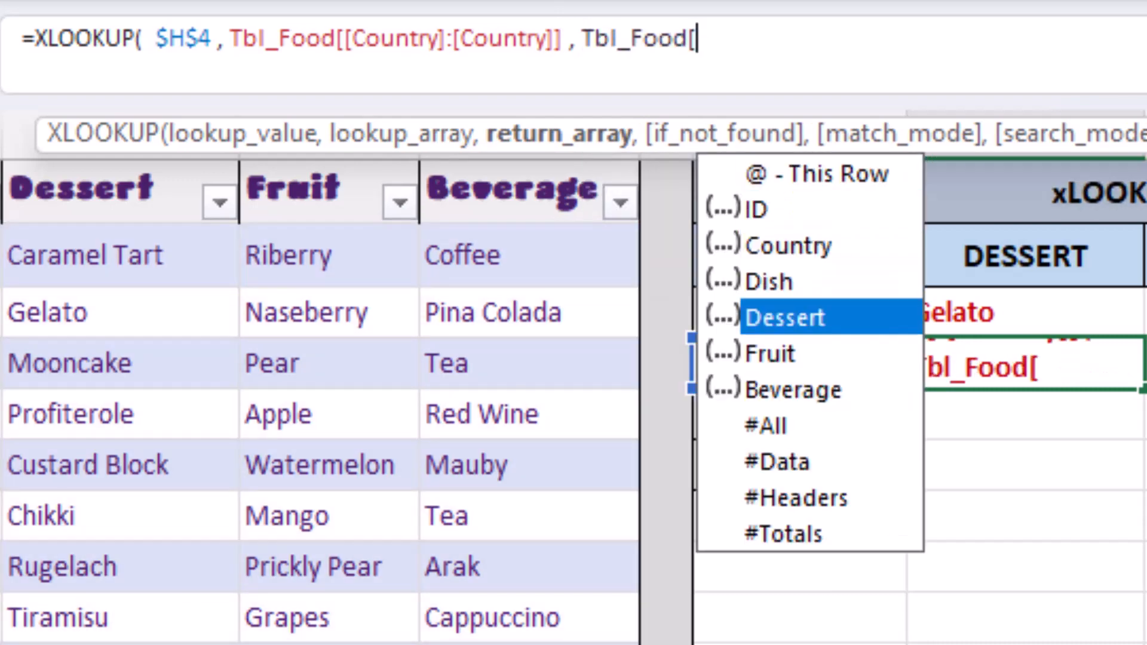
pyautogui.press('Tab')
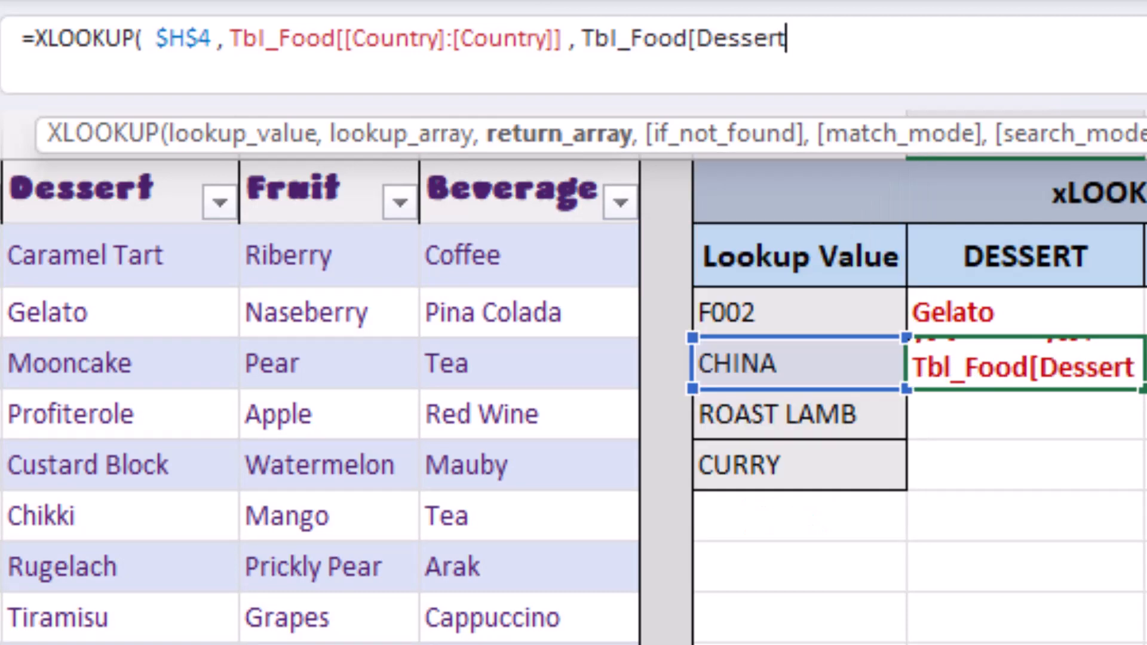
pyautogui.write(']')
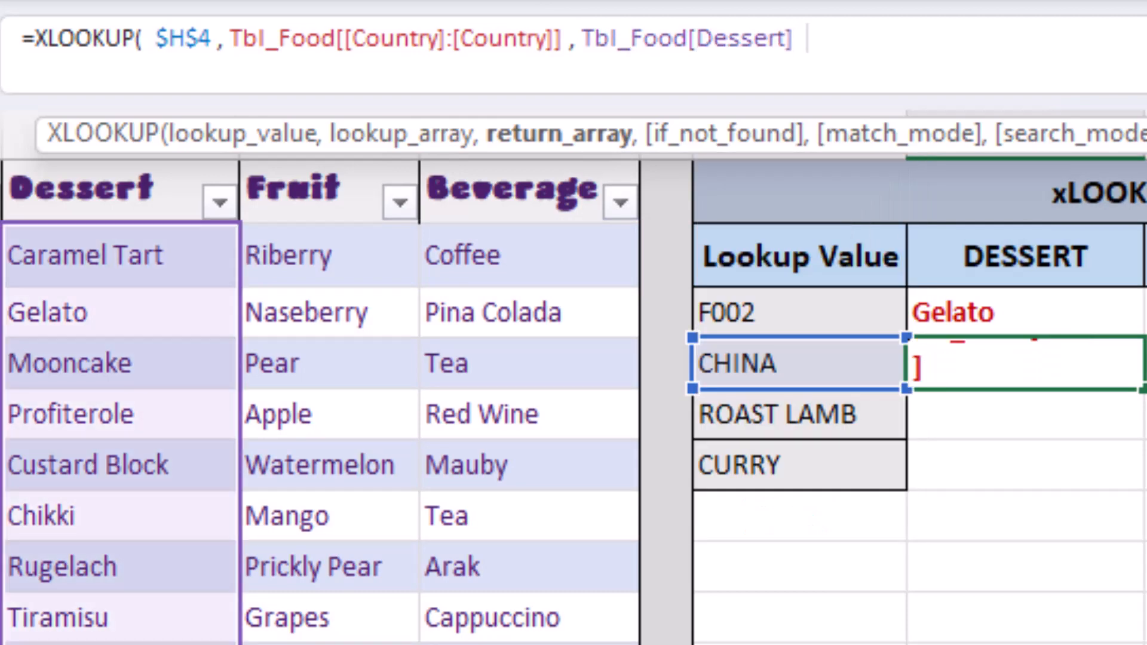
pyautogui.write(' )')
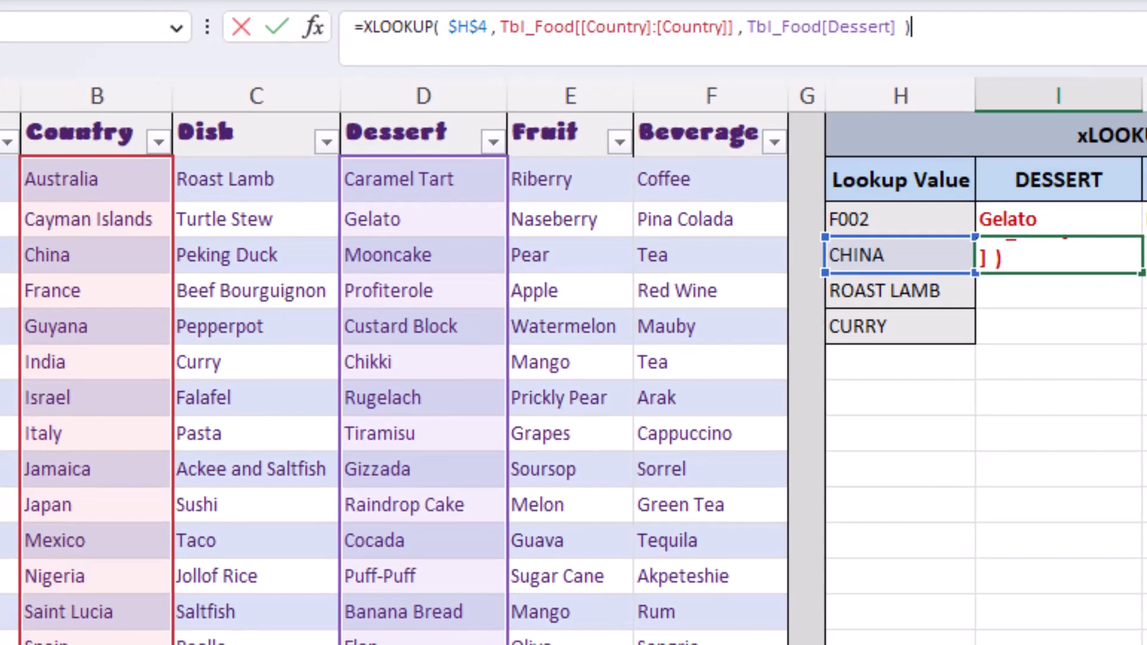
pyautogui.press('Return')
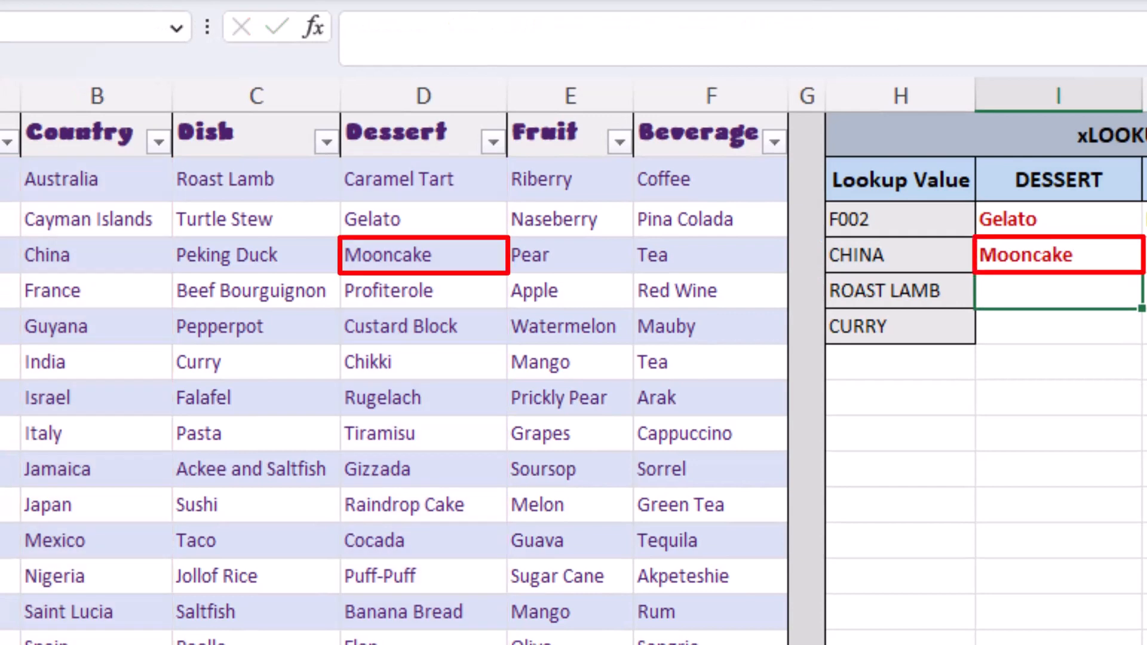
# - Fill the I4 formula across the FRUIT and BEVERAGE cells of the CHINA row (J4:K4)
pyautogui.press('Up')
pyautogui.moveTo(855, 273); pyautogui.dragTo(1130, 284)
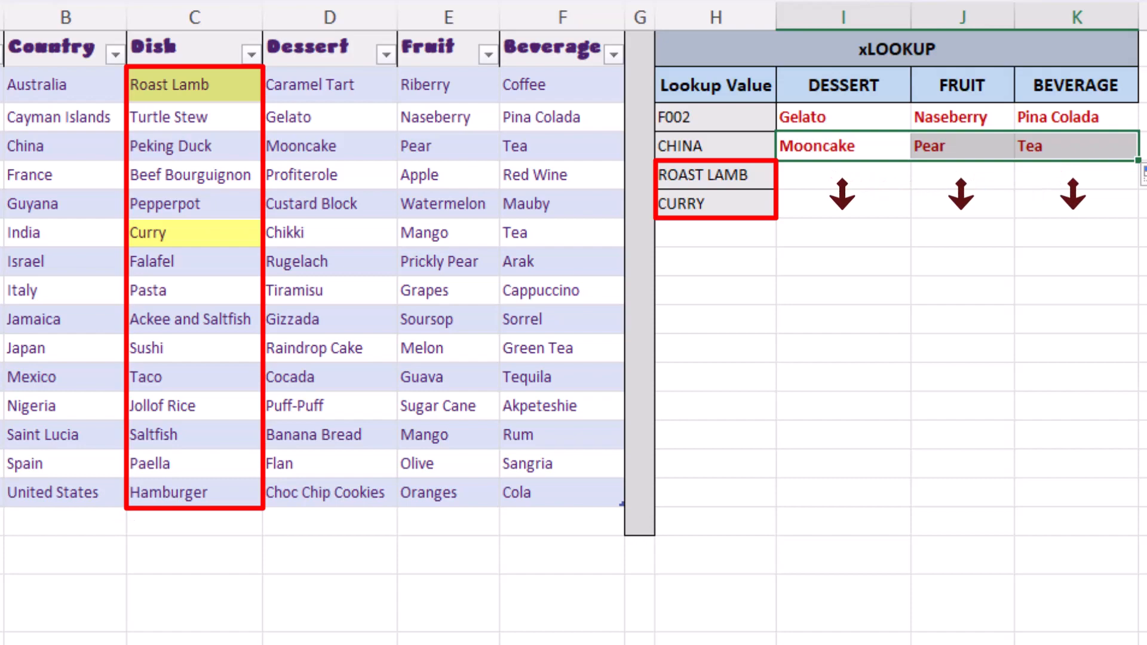
# - Start an XLOOKUP formula in the DESSERT cell for ROAST LAMB (I5) with the column-locked lookup value $H5
pyautogui.click(814, 178)
pyautogui.write('=')
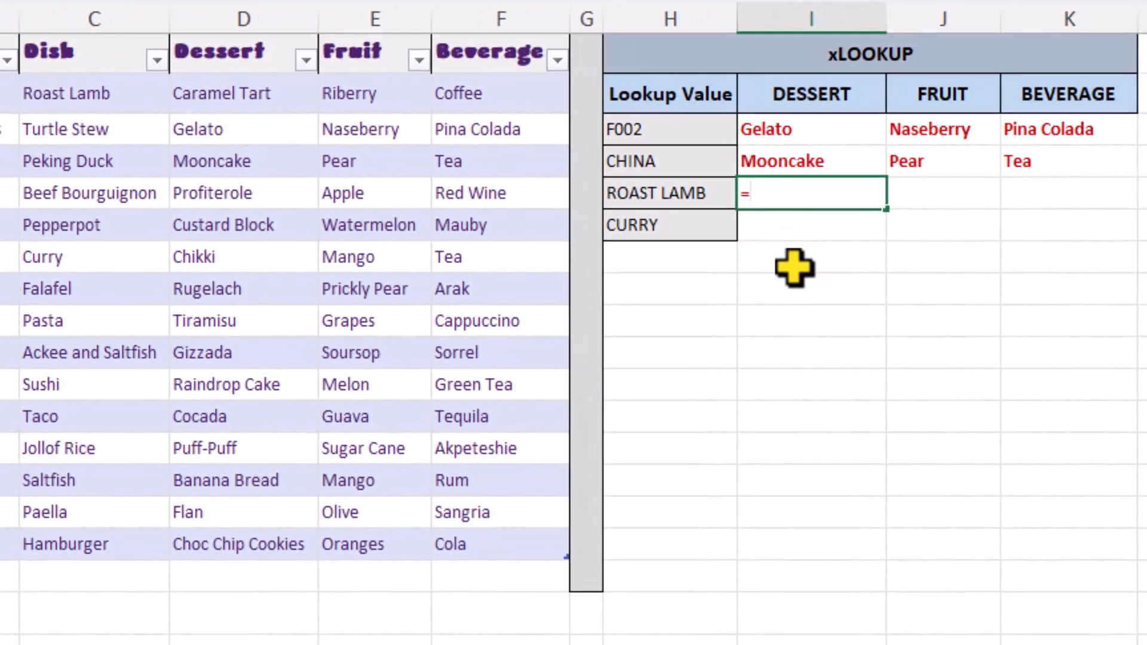
pyautogui.write('xl')
pyautogui.press('Tab')
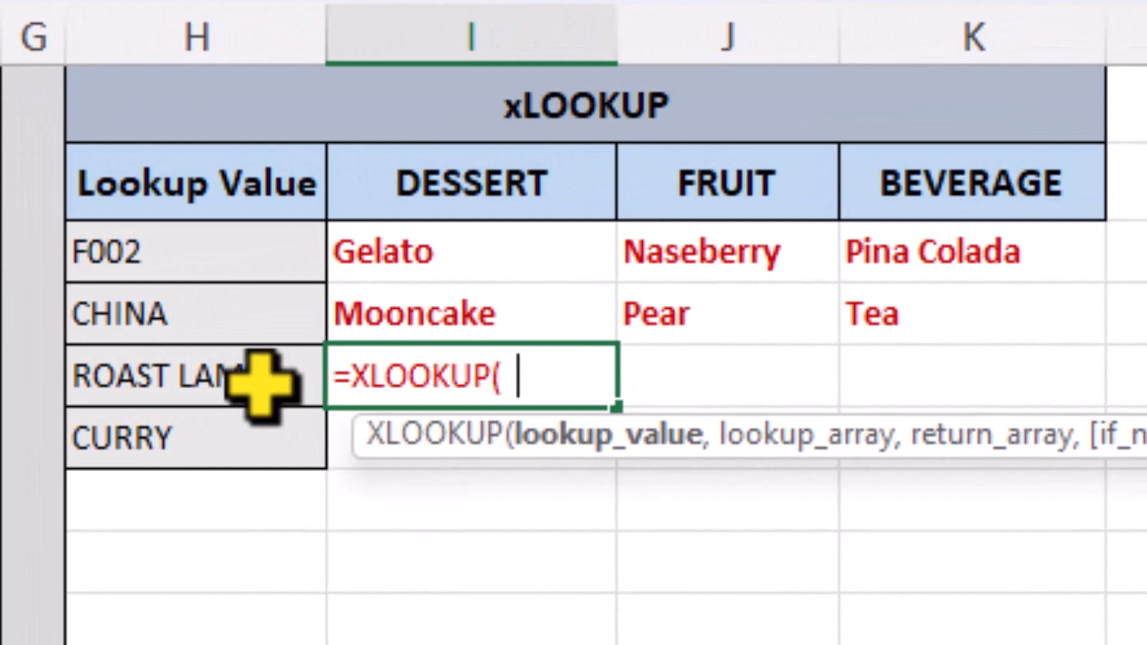
pyautogui.click(260, 382)
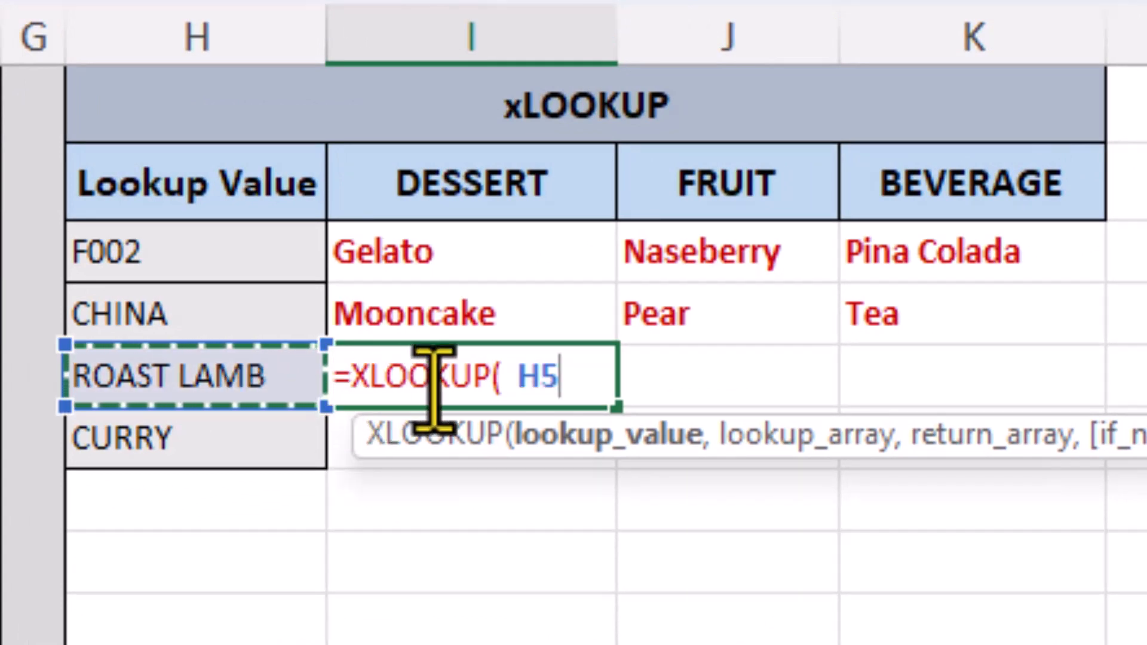
pyautogui.click(518, 375)
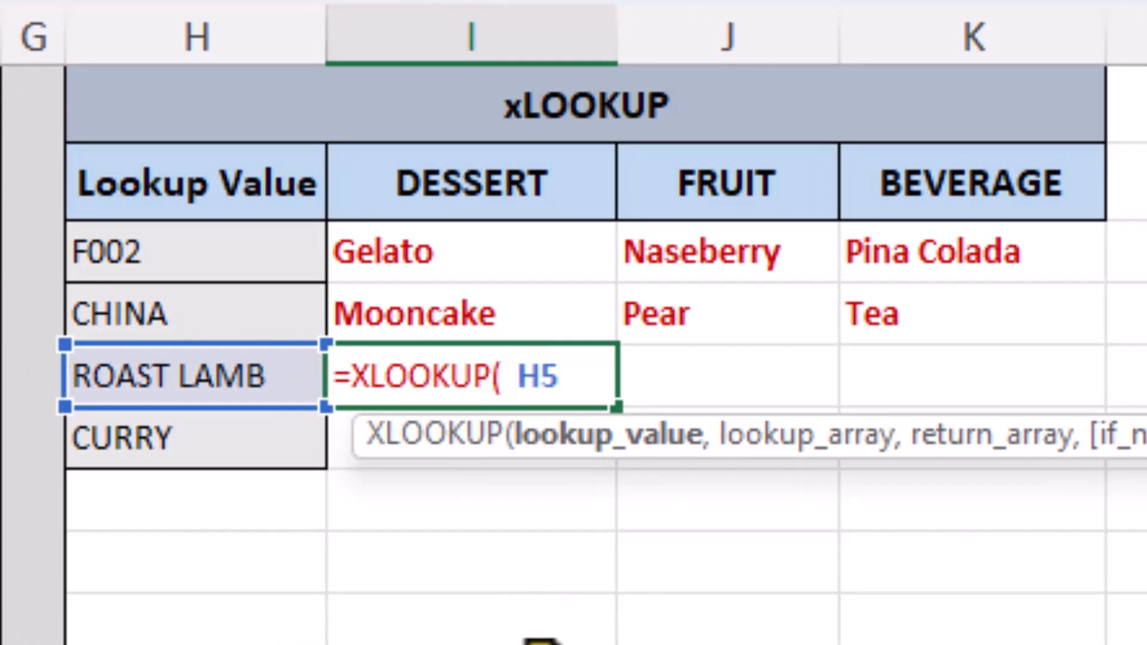
pyautogui.write('$')
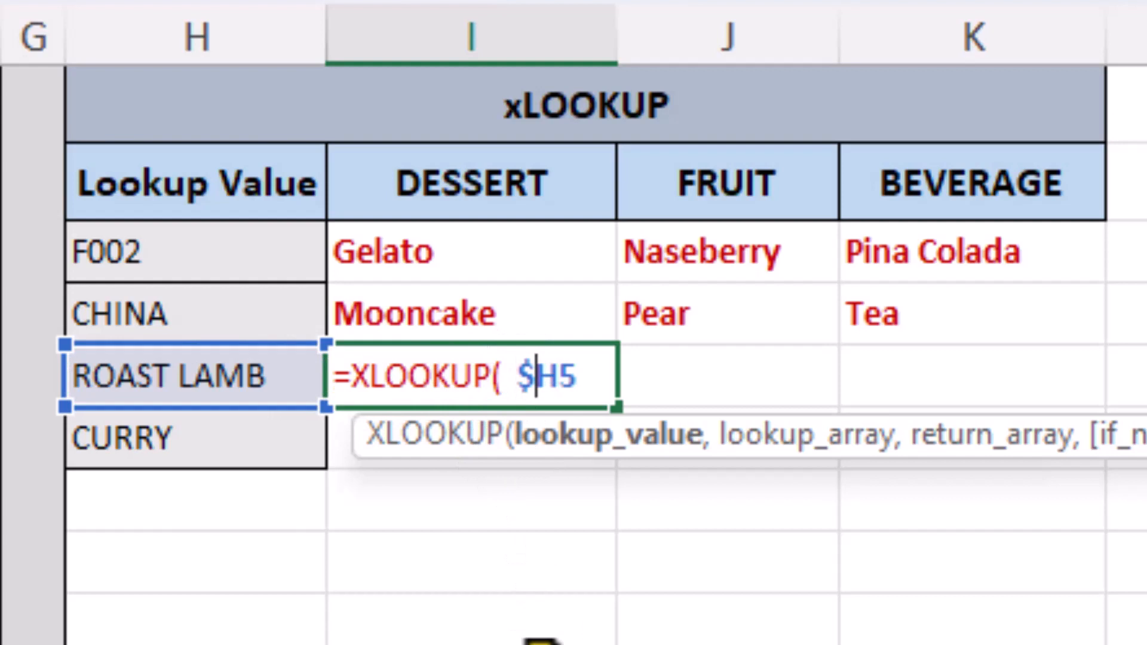
# - Enter the absolute table reference Tbl_Food[[Dish]:[Dish]] as the lookup array of the I5 formula
pyautogui.click(592, 376)
pyautogui.write(', tbl_')
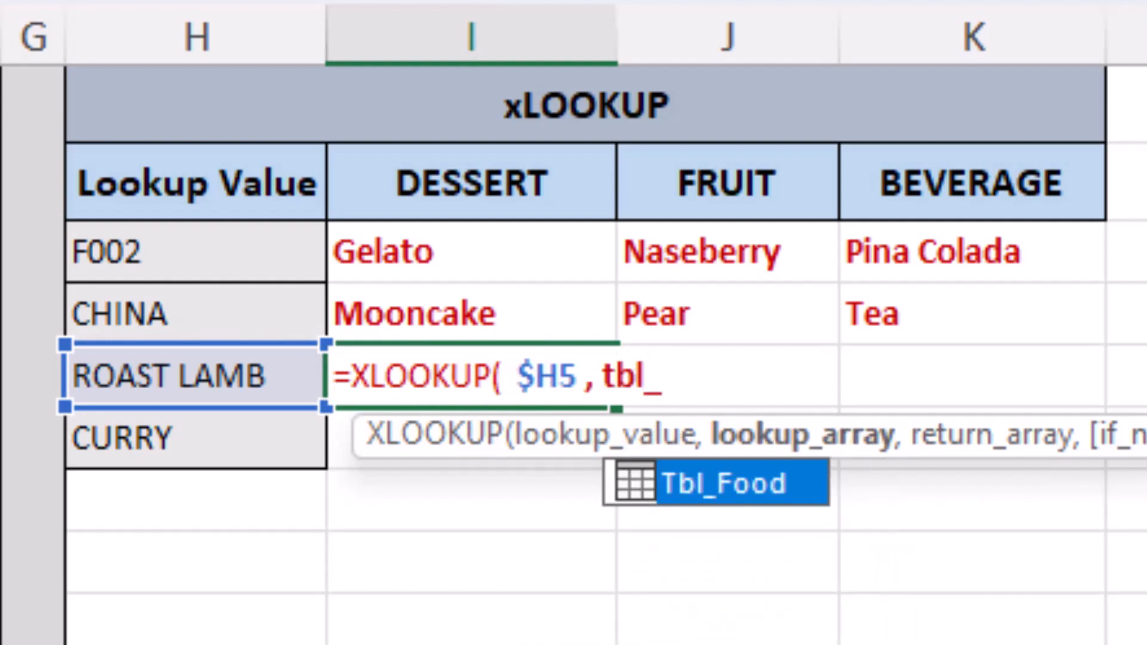
pyautogui.press('Tab')
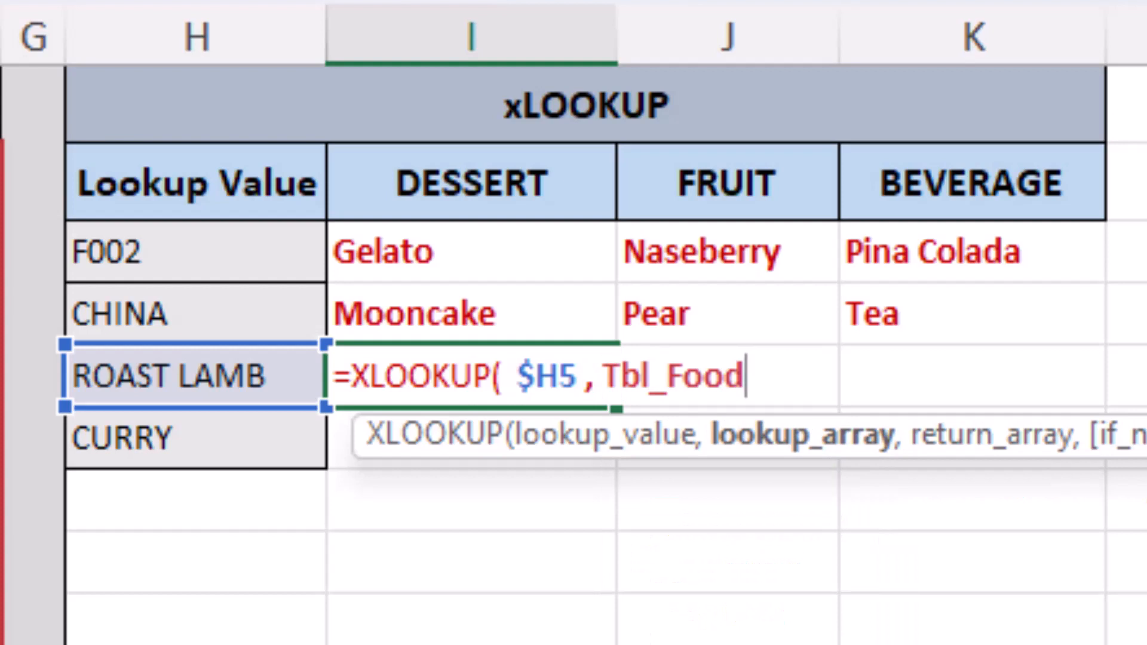
pyautogui.write('[[')
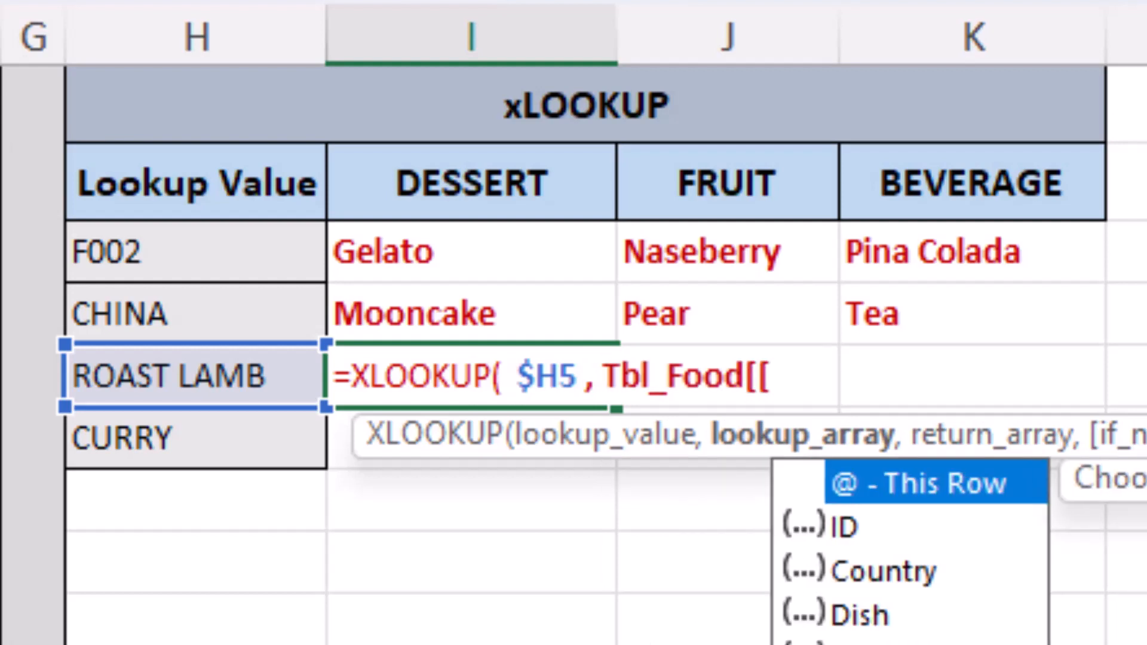
pyautogui.press('Down')
pyautogui.press('Down')
pyautogui.press('Down')
pyautogui.press('Tab')
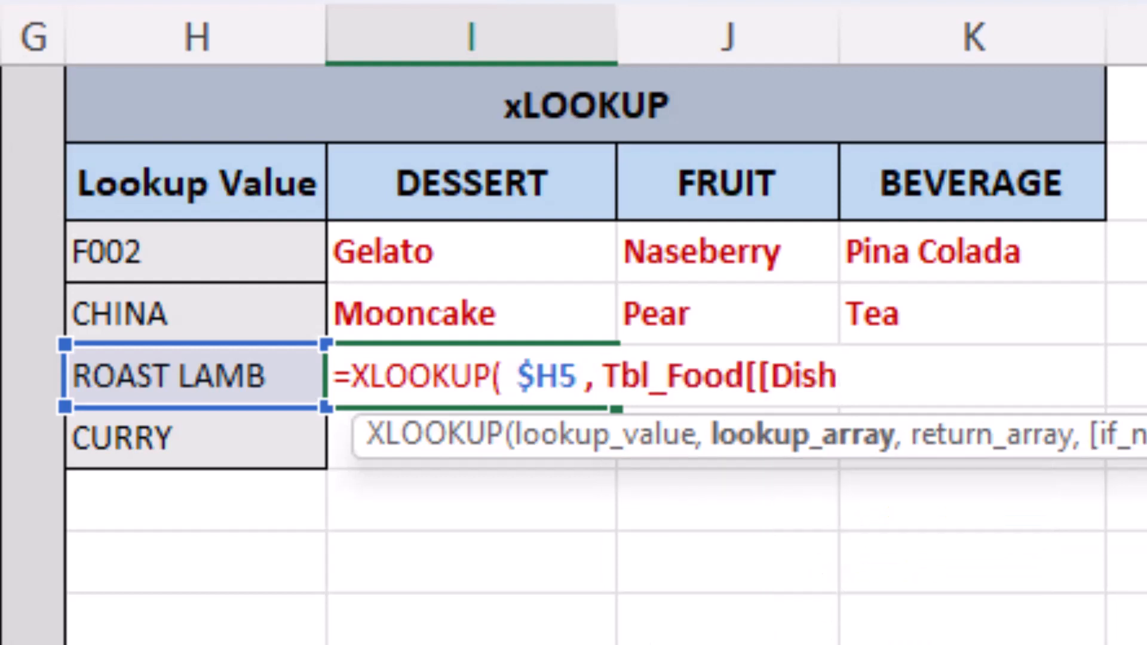
pyautogui.write(']:[')
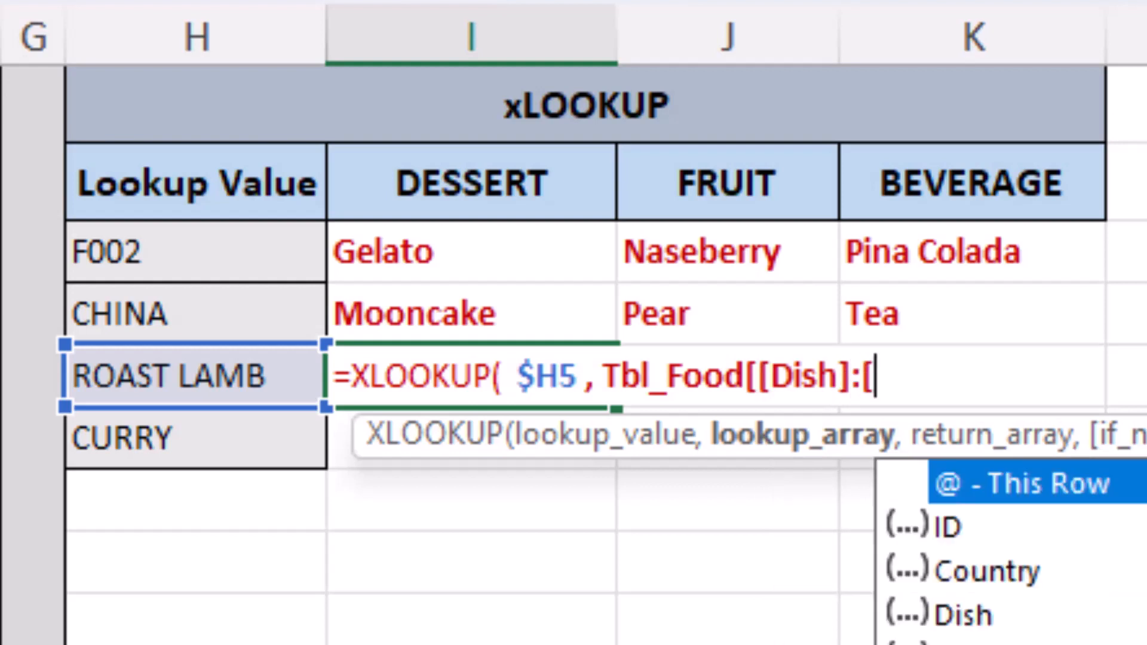
pyautogui.press('Down')
pyautogui.press('Down')
pyautogui.press('Down')
pyautogui.press('Tab')
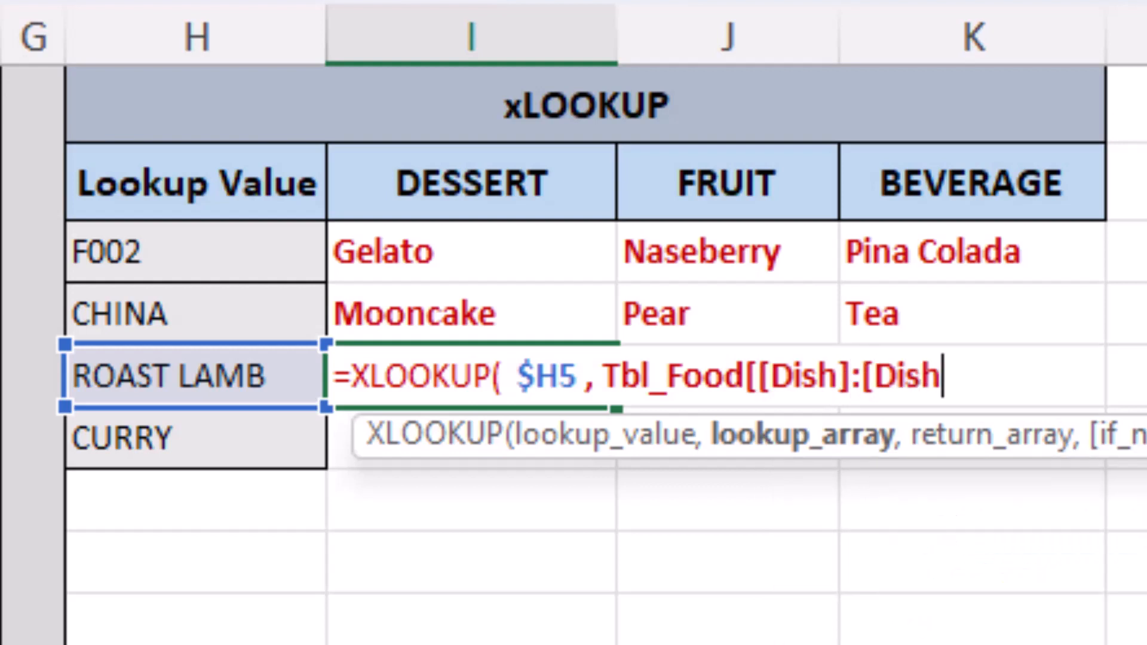
pyautogui.write(']]')
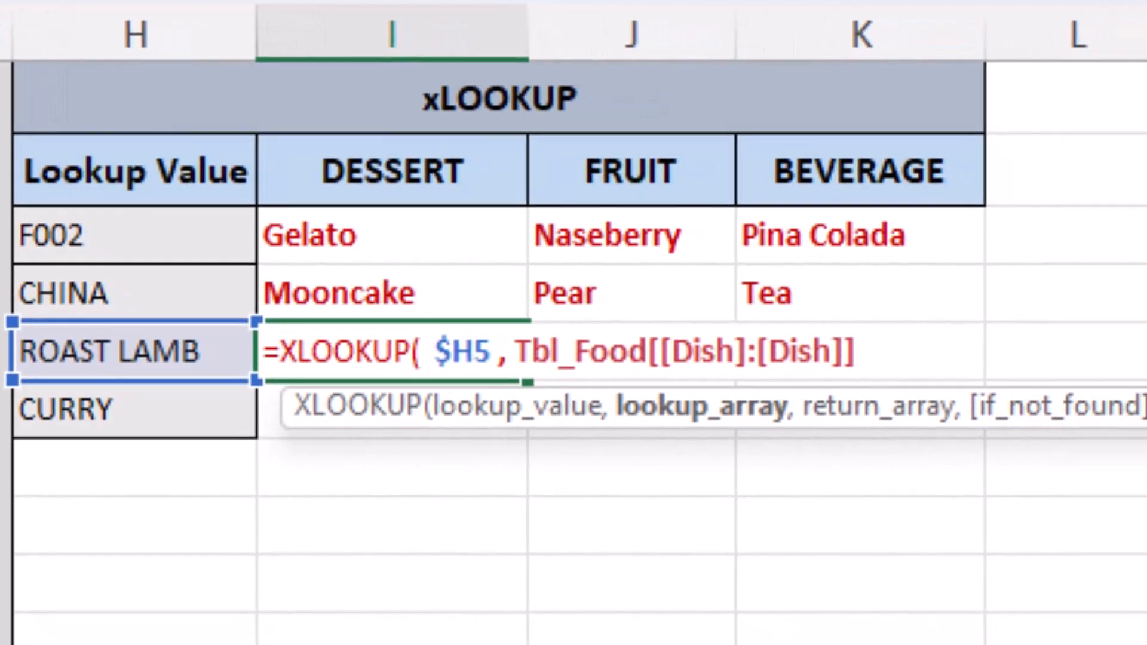
# - Set the return array of the I5 formula to Tbl_Food[Dessert], close the parenthesis and commit the formula
pyautogui.write(' ,')
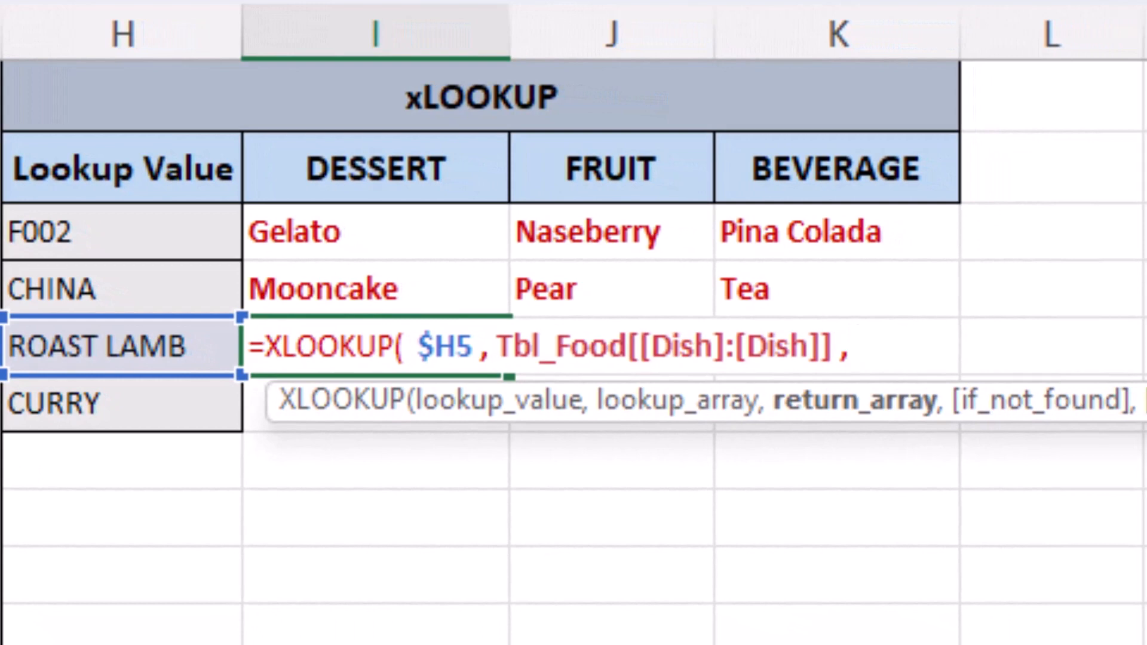
pyautogui.write(' tbl_')
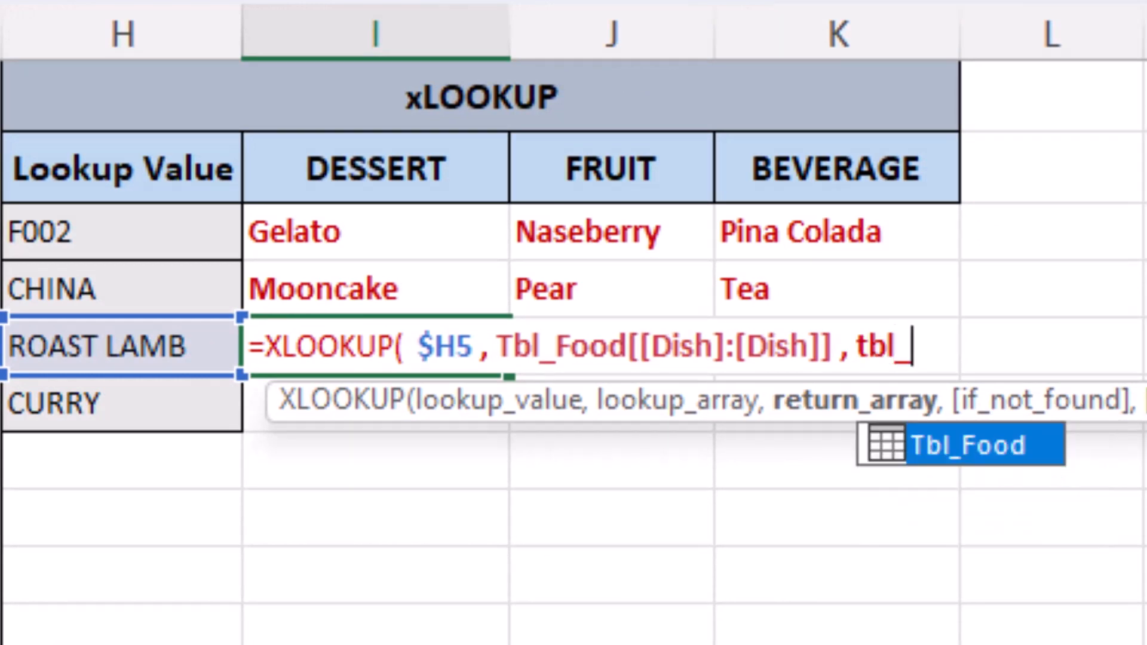
pyautogui.press('Tab')
pyautogui.write('[')
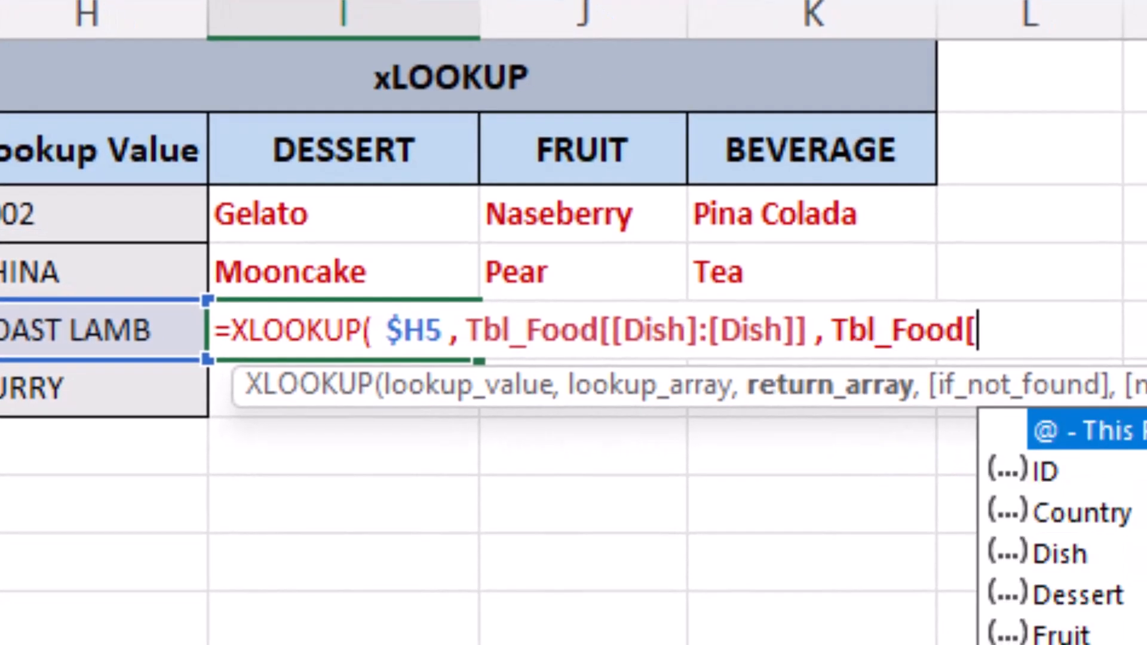
pyautogui.press('Down')
pyautogui.press('Down')
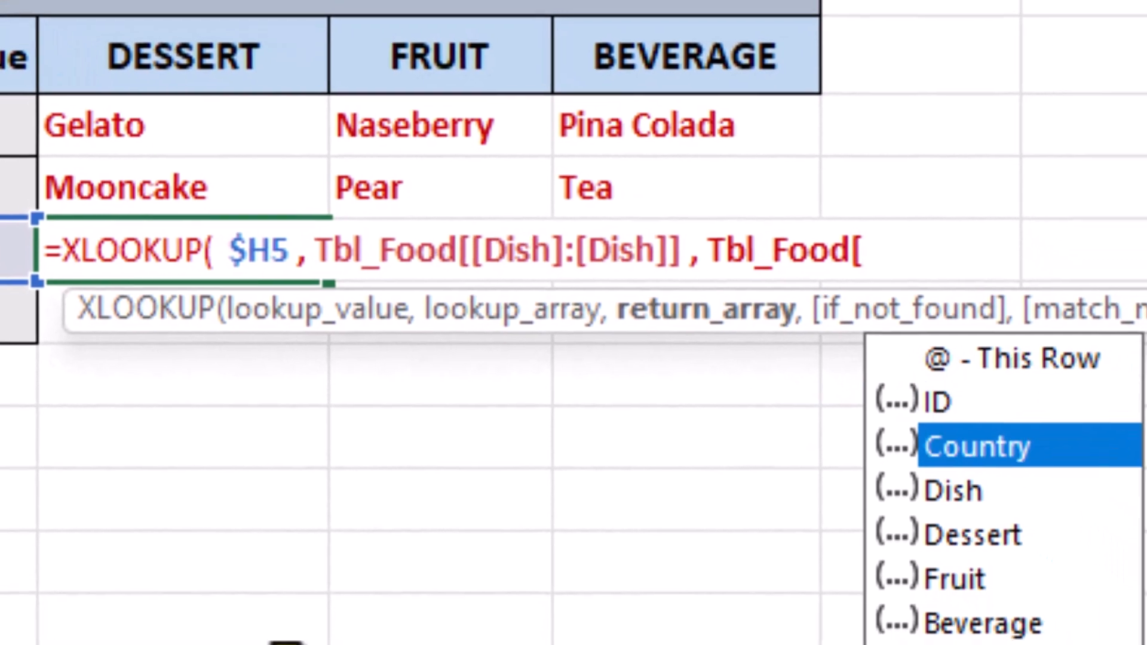
pyautogui.press('Down')
pyautogui.press('Down')
pyautogui.press('Tab')
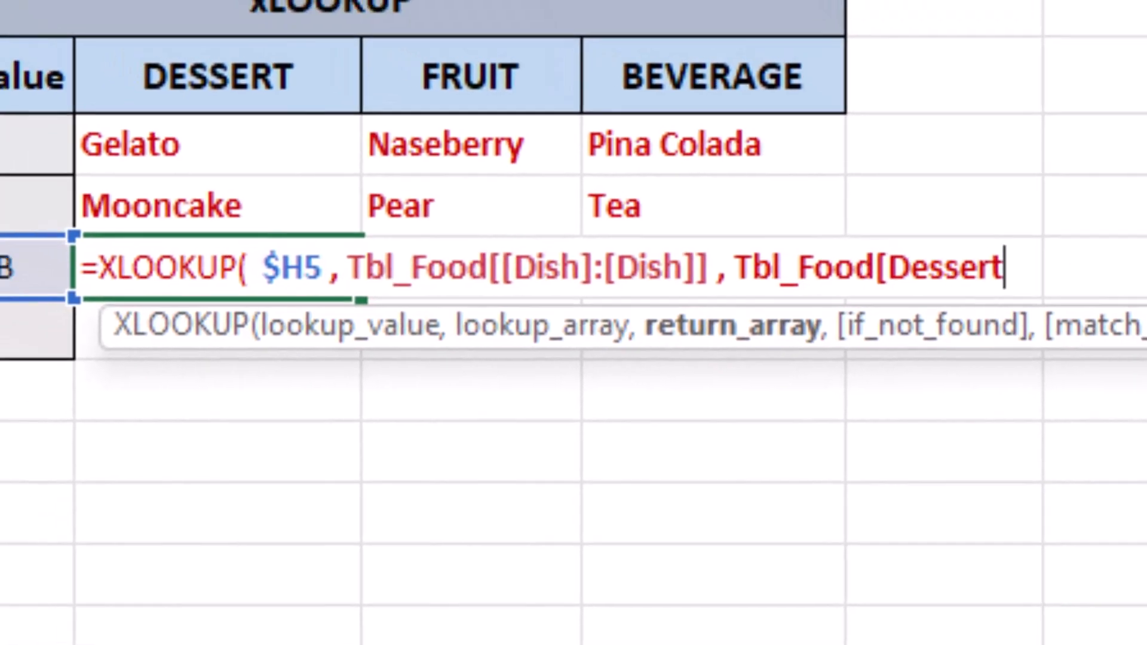
pyautogui.write(']')
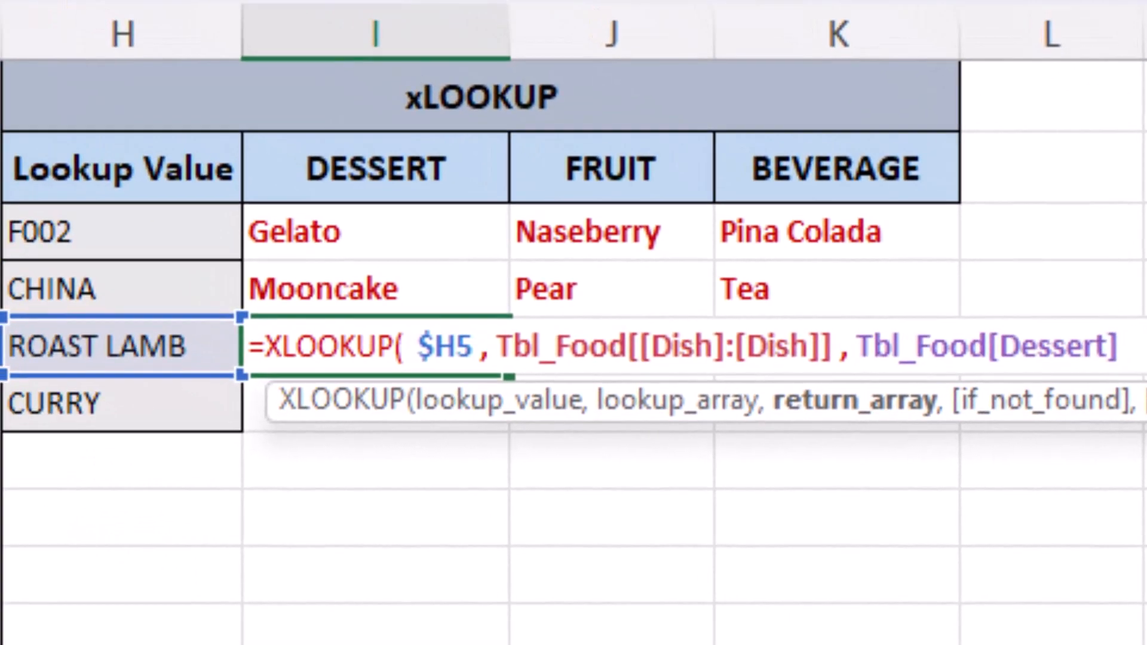
pyautogui.write(')')
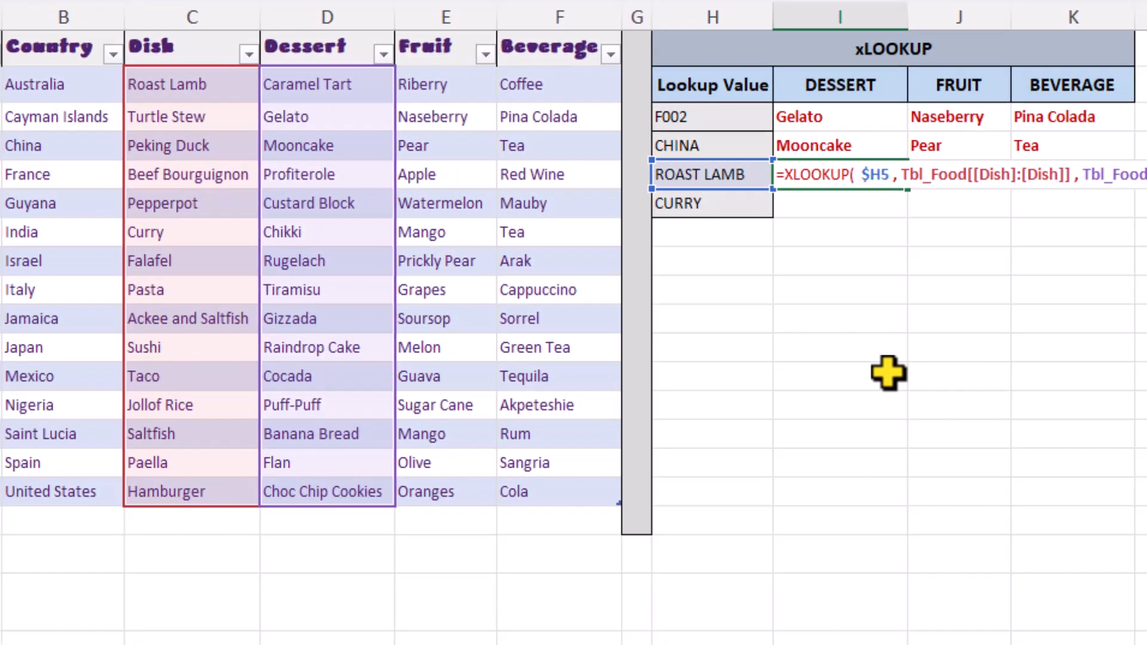
pyautogui.press('Return')
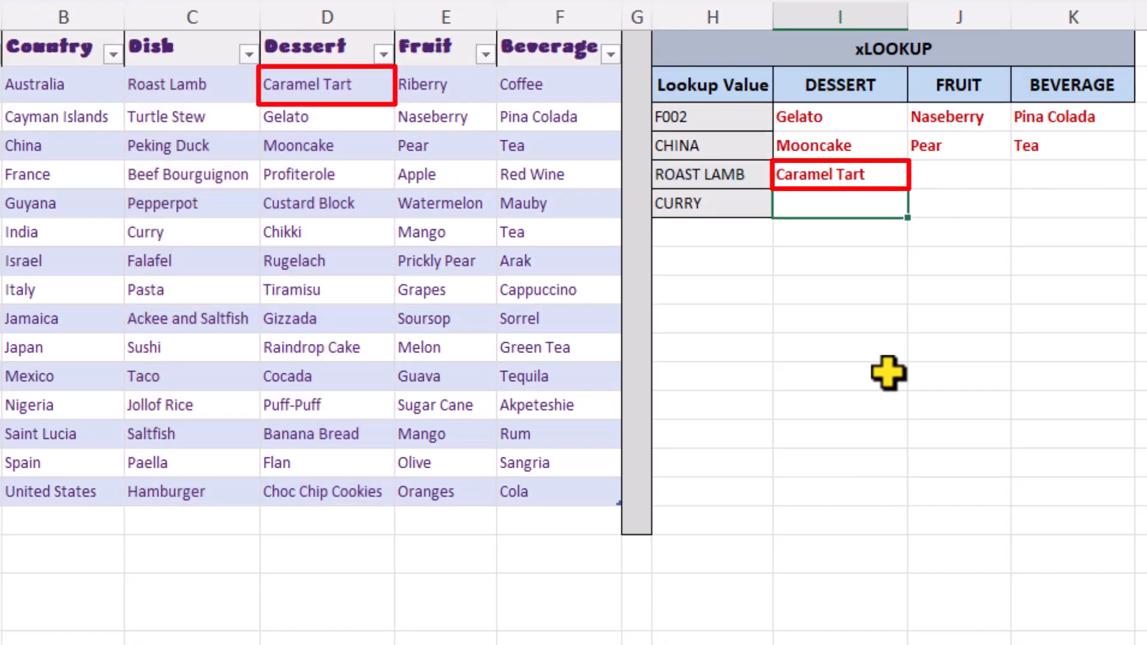
# - Fill the I5 formula across to BEVERAGE and down through the CURRY row, covering I5:K6
pyautogui.click(890, 177)
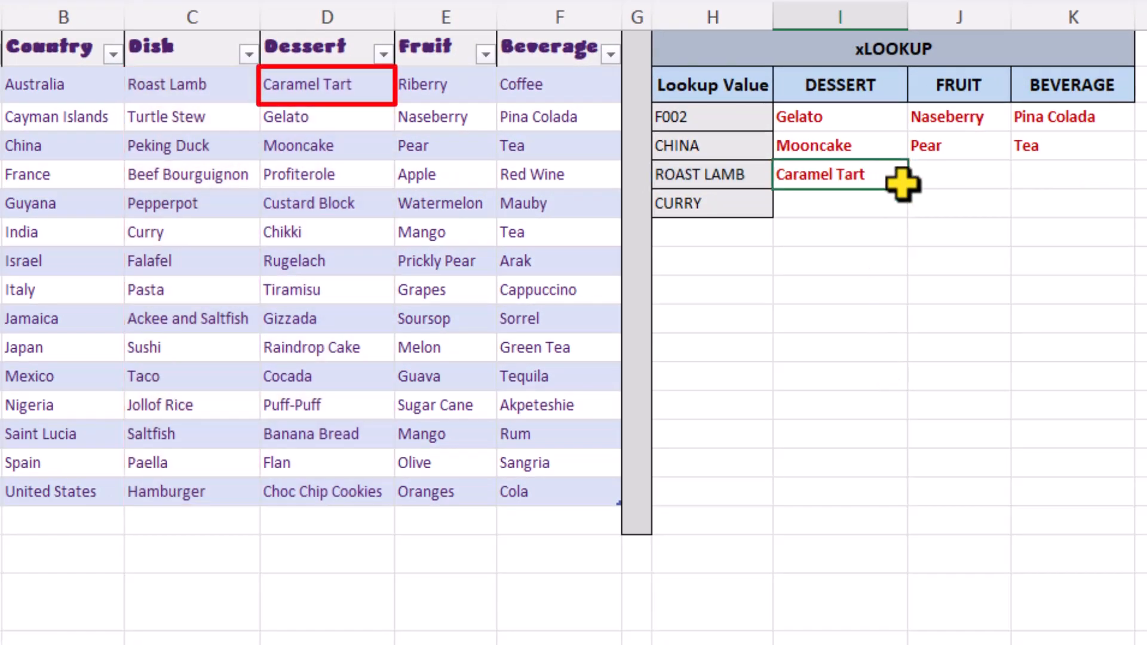
pyautogui.moveTo(908, 189)
pyautogui.mouseDown()
pyautogui.moveTo(1134, 191)
pyautogui.moveTo(1133, 222)
pyautogui.mouseUp()
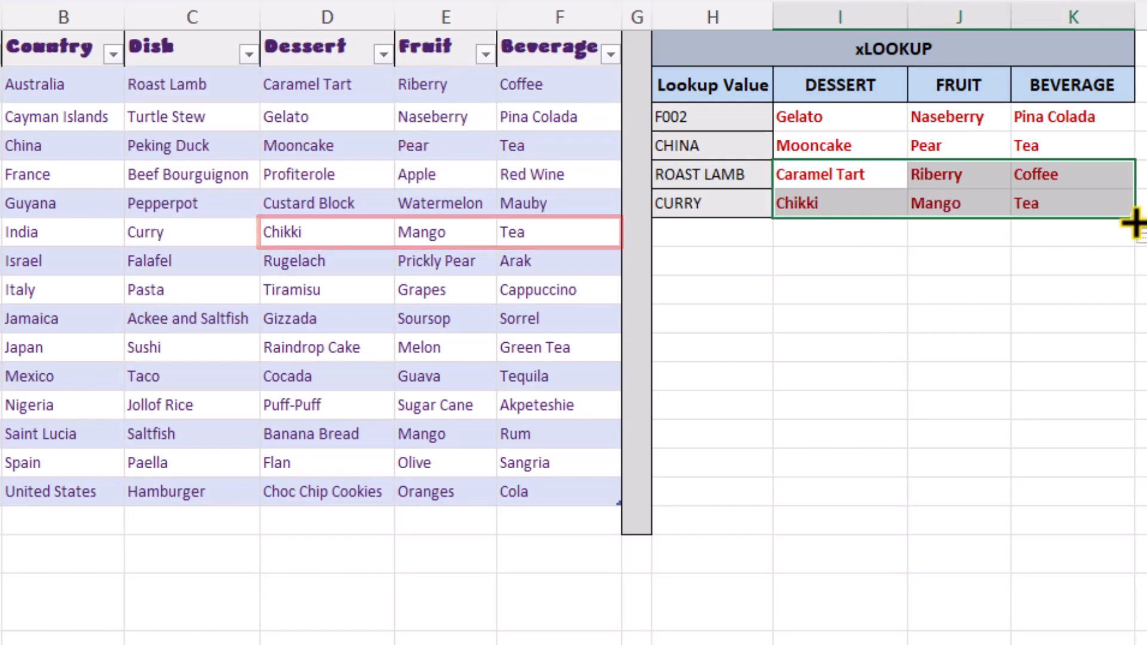